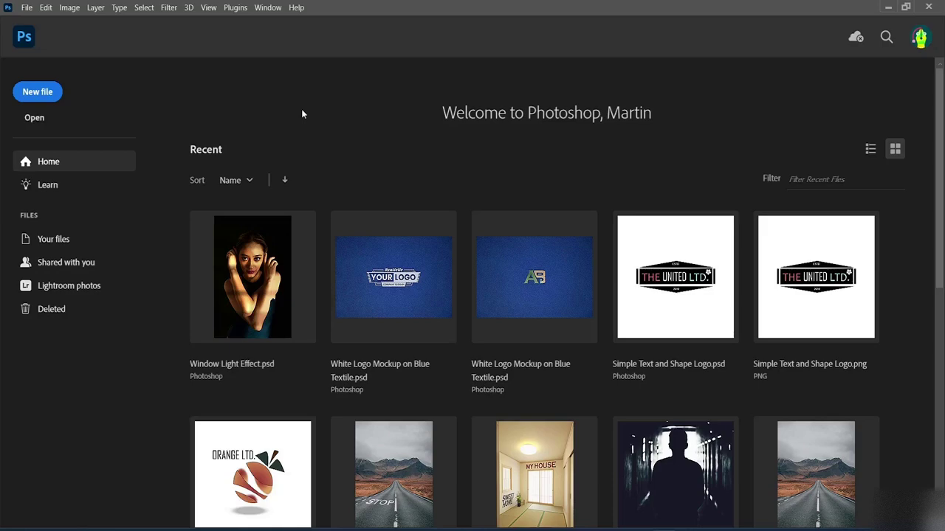
Create a new 800 x 800 px RGB document with a white background, named Class Project 1.
click(38, 99)
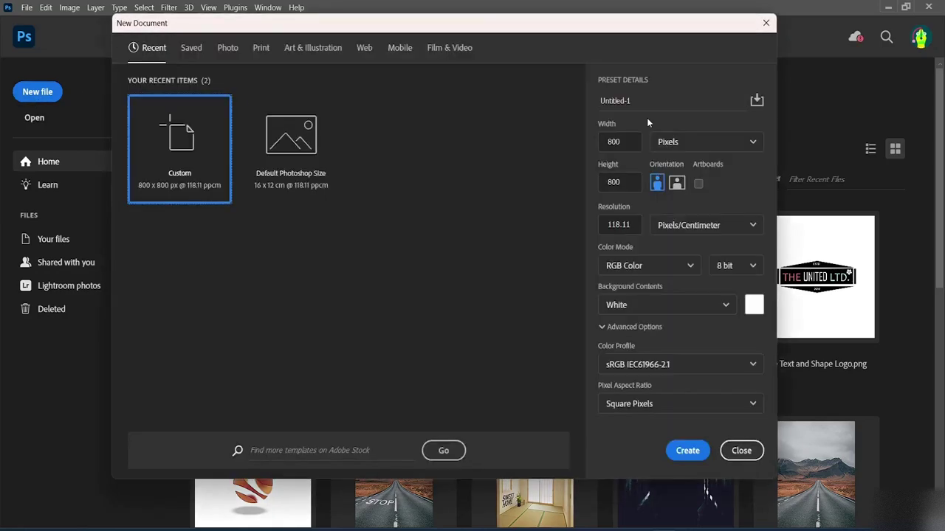
drag(633, 101, 582, 102)
click(538, 101)
drag(633, 101, 577, 92)
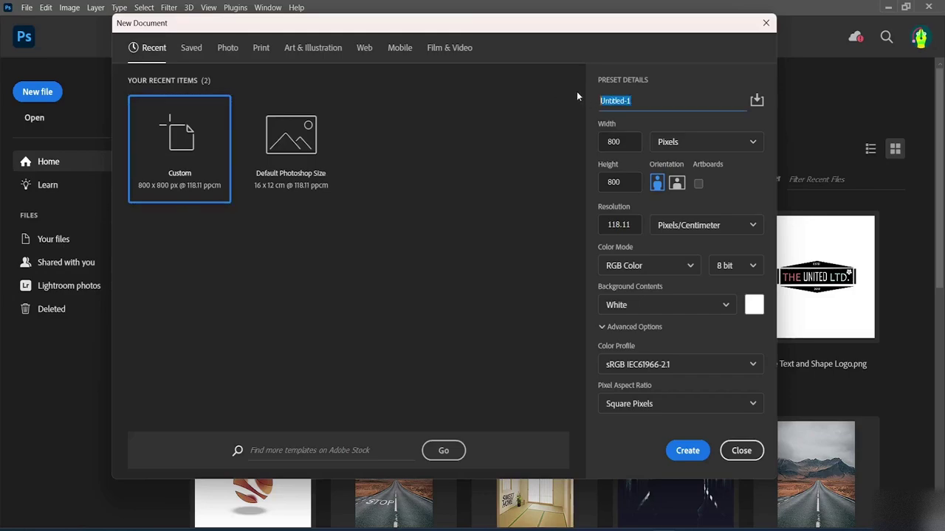
text(c)
key(BackSpace)
text(c)
key(BackSpace)
text(C)
key(BackSpace)
text(lassi)
key(BackSpace)
key(BackSpace)
text(x)
key(BackSpace)
text(s Project 1)
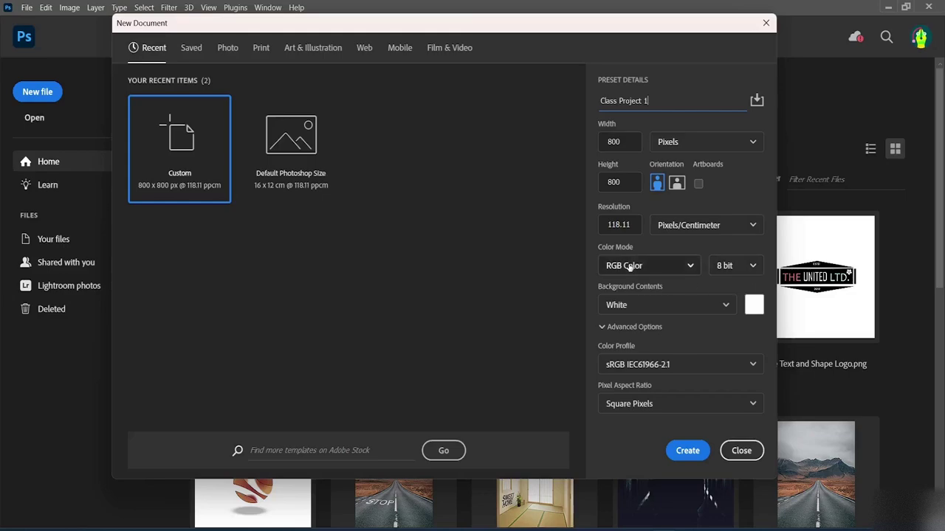
click(687, 451)
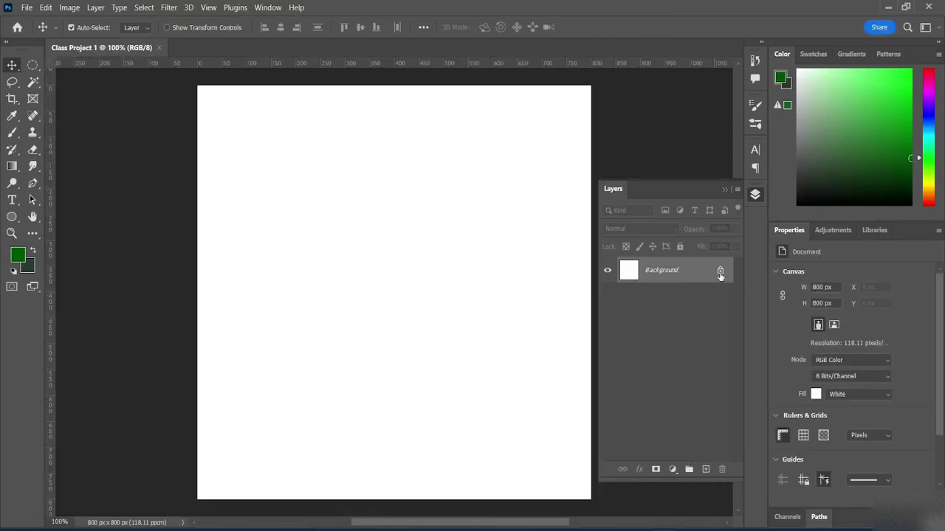
Unlock the background layer and add a new empty layer above it.
click(720, 273)
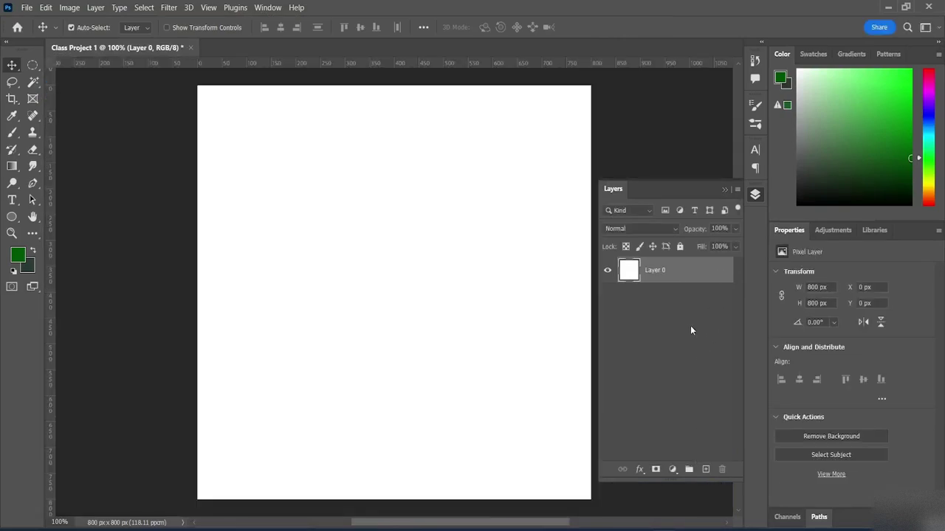
click(690, 325)
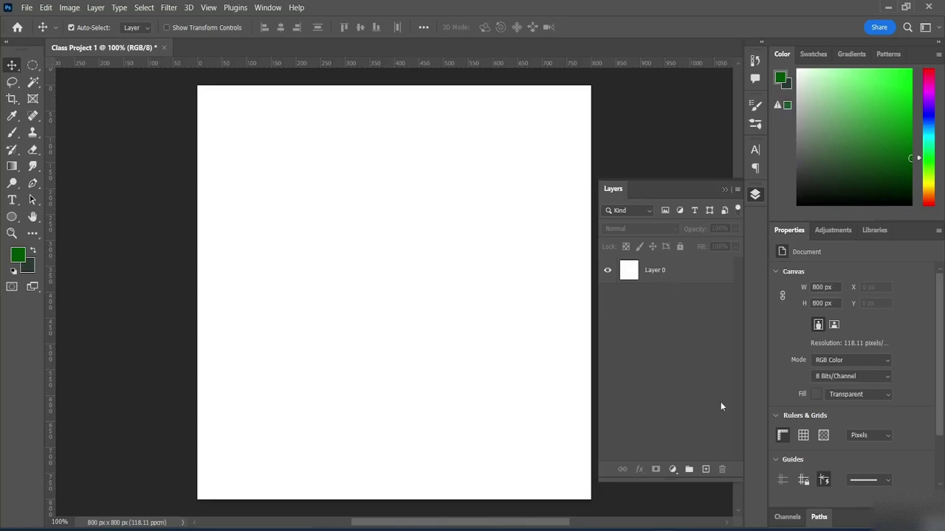
click(705, 470)
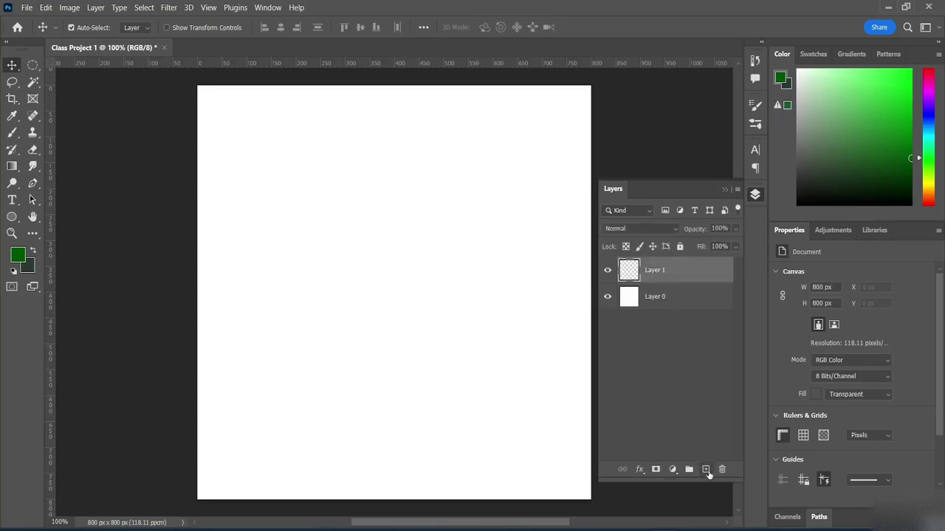
click(680, 380)
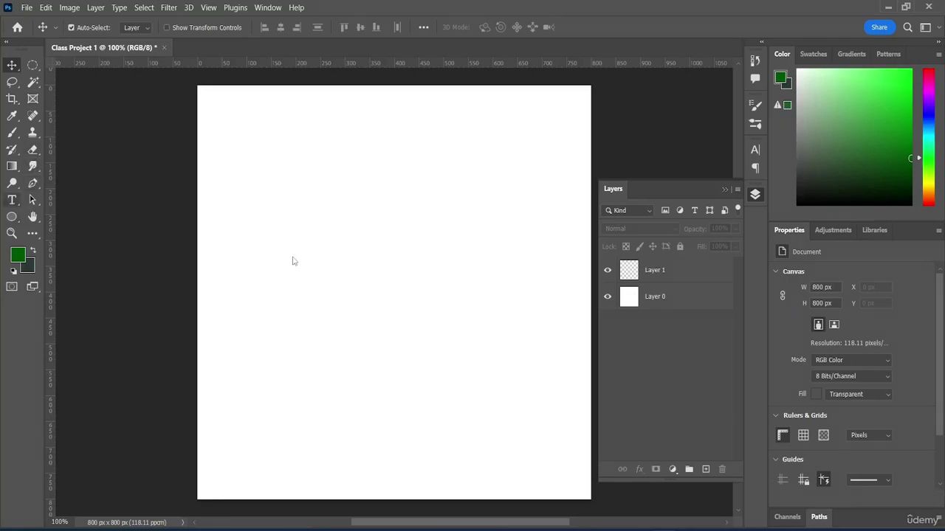
Add a horizontal placeholder text to the canvas and move it close to the canvas centre.
click(11, 200)
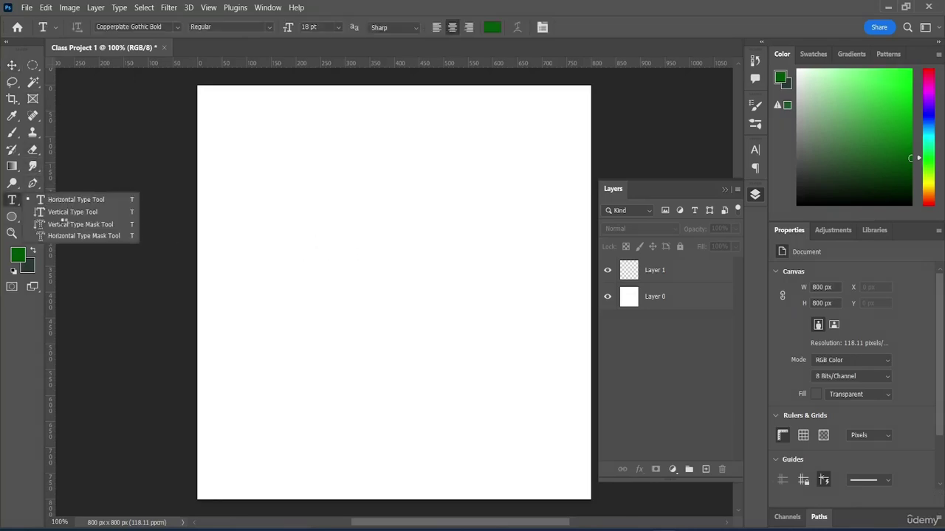
click(93, 200)
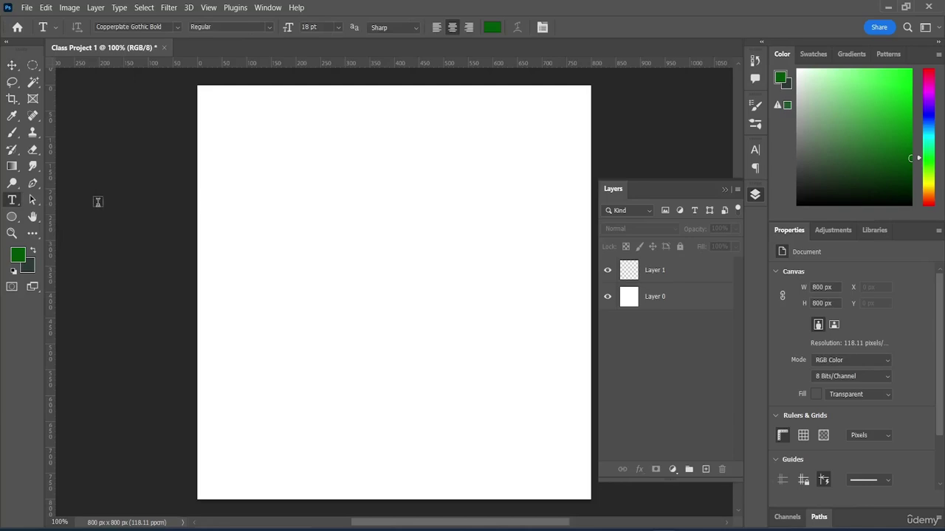
click(326, 236)
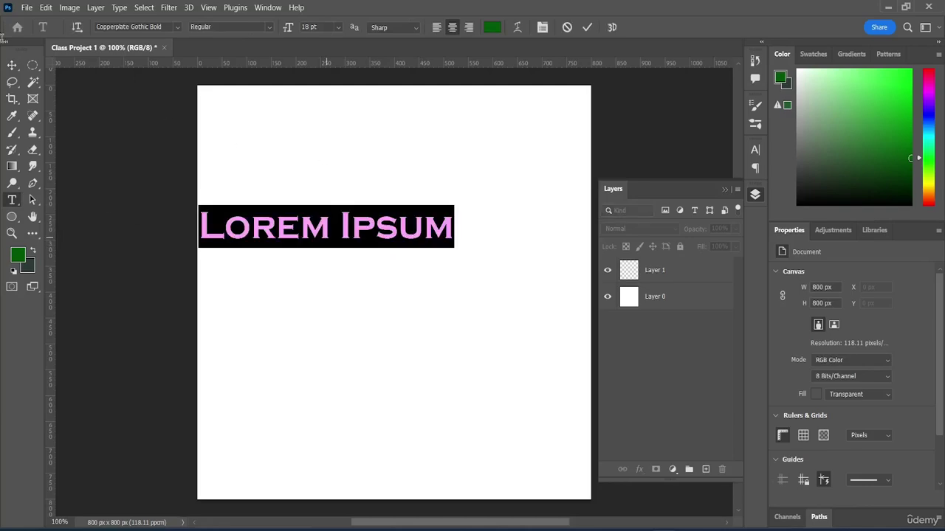
click(12, 65)
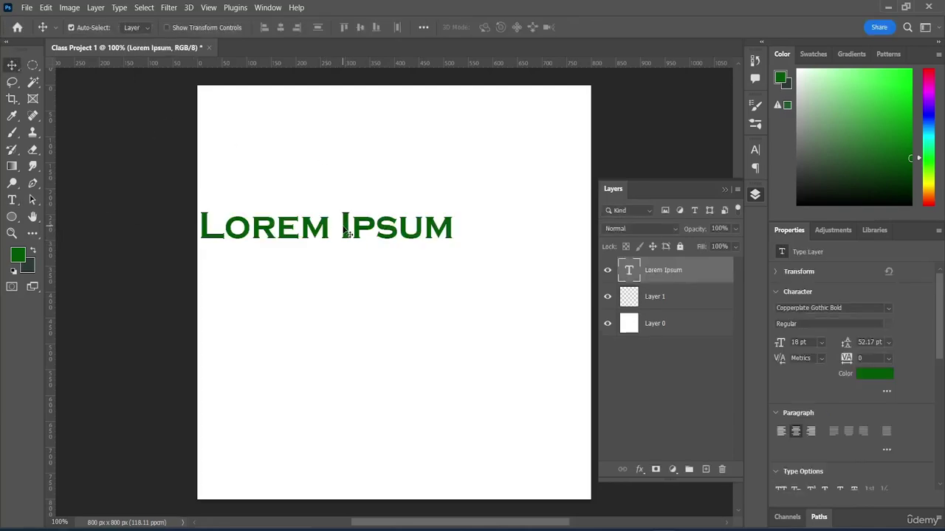
drag(344, 229, 406, 274)
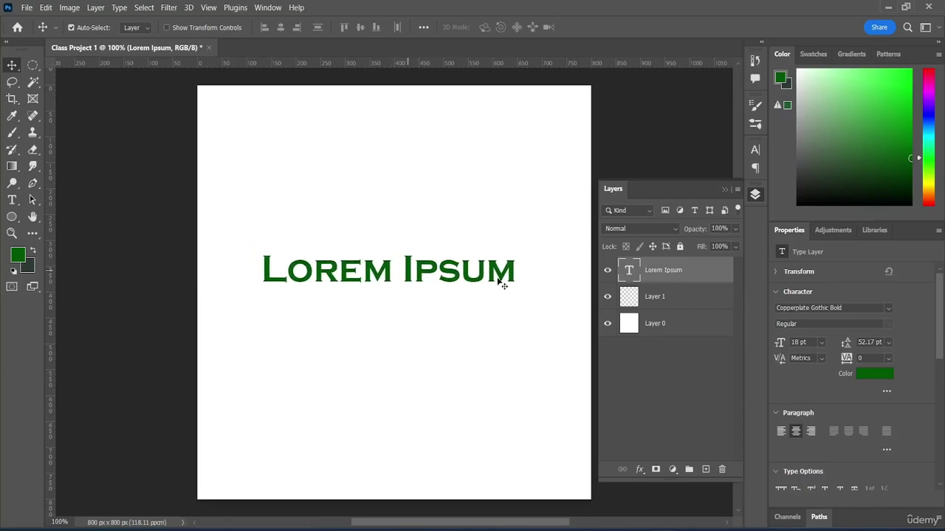
Replace the placeholder text with ARCADE TEXTILES.
double_click(515, 271)
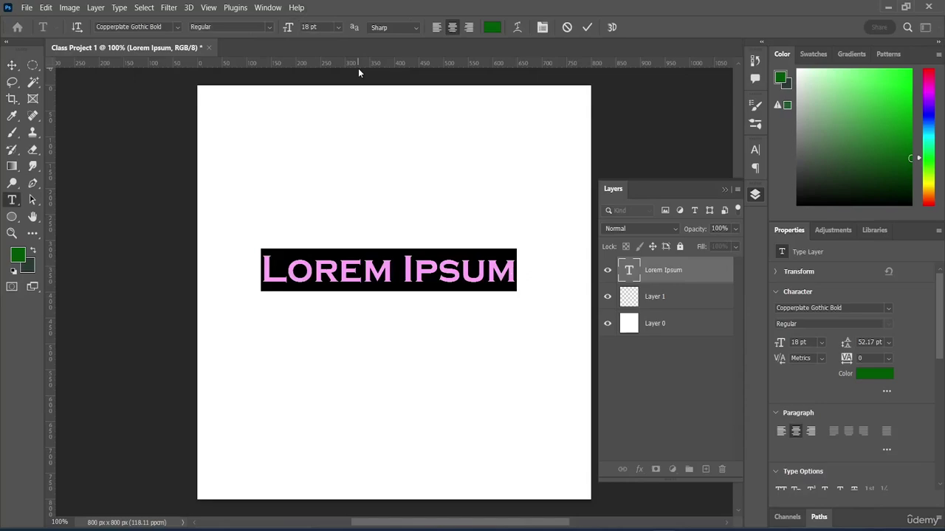
text(A)
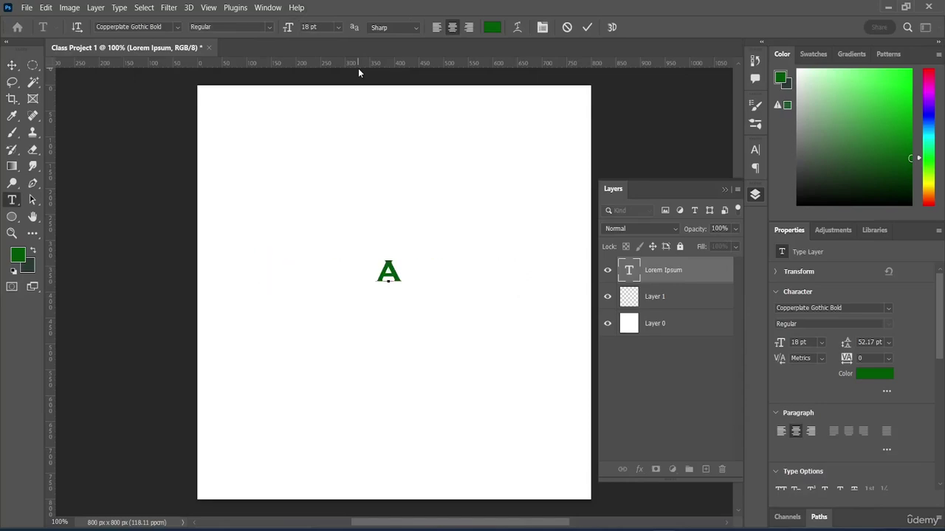
text(RC )
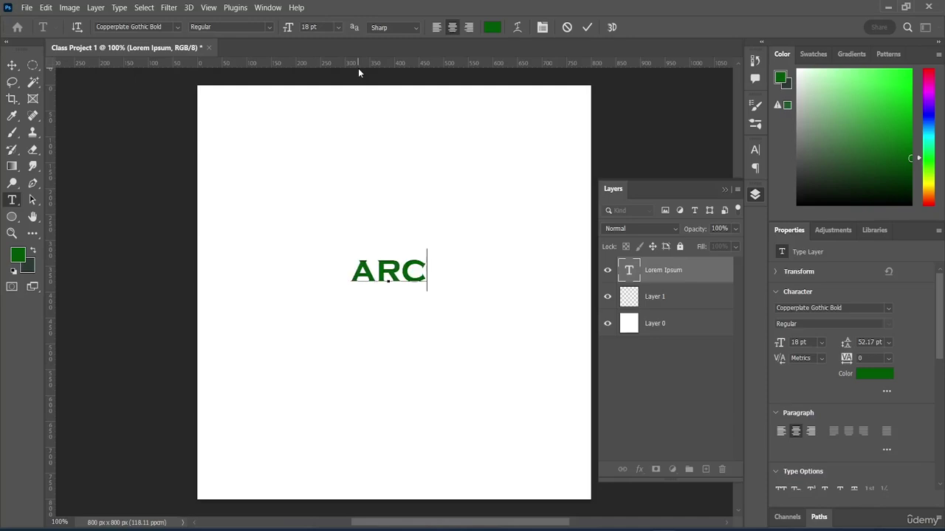
text(A)
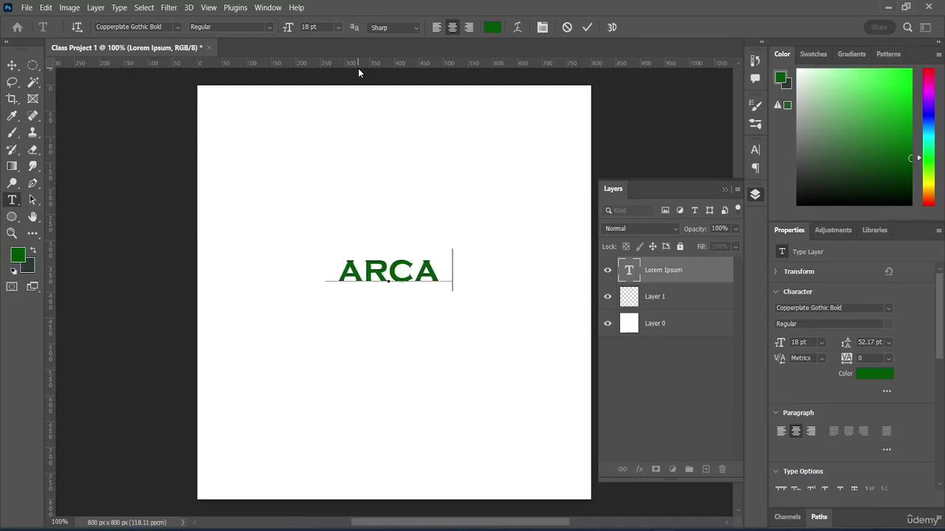
text(DE )
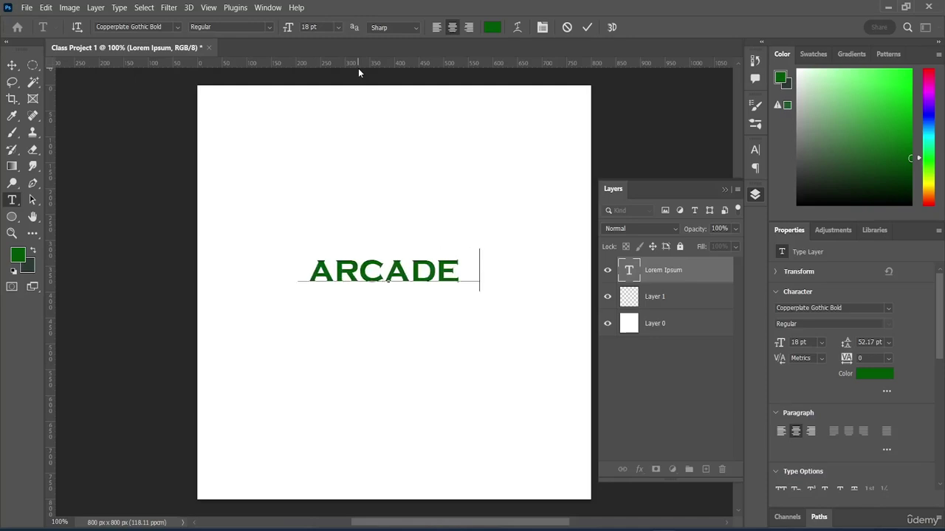
text(TEXT)
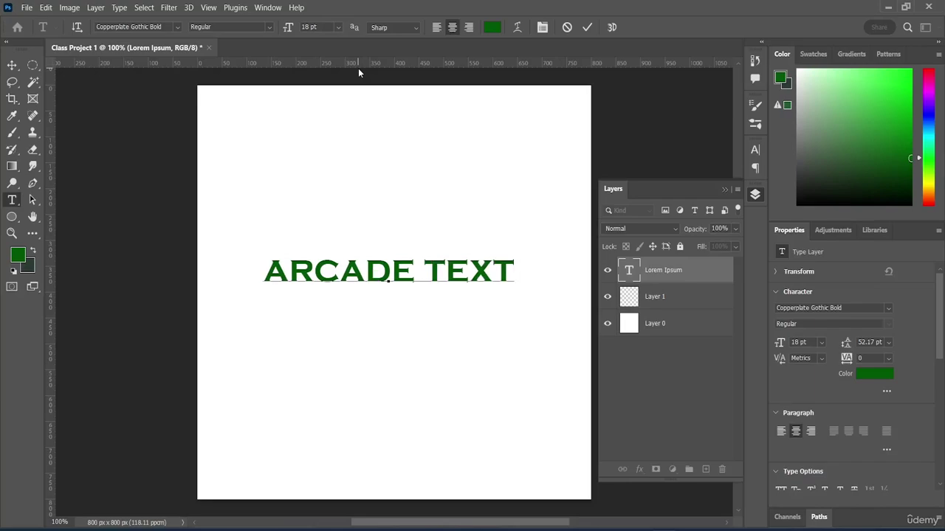
text(ILES)
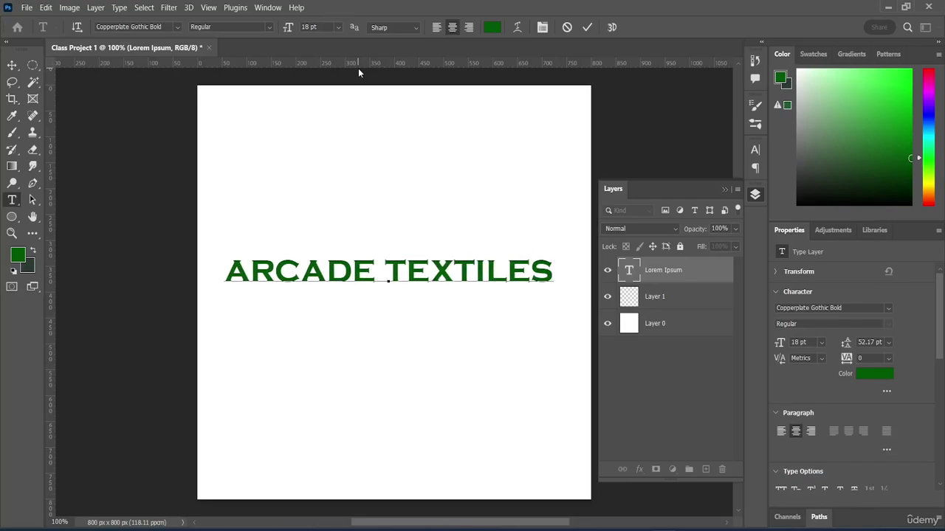
click(12, 65)
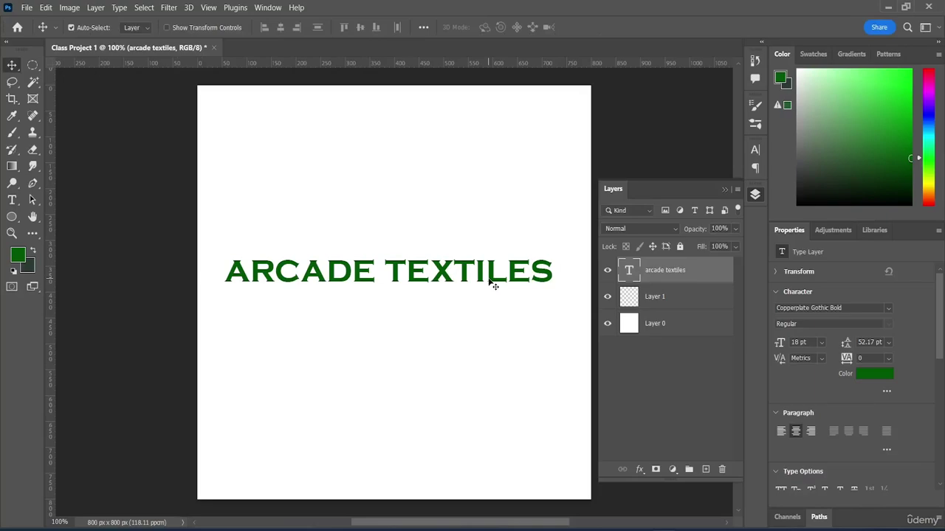
Scale the ARCADE TEXTILES text to about 65% and centre it on the canvas at X 400 px, Y 400 px.
key(ctrl)
key(ctrl+t)
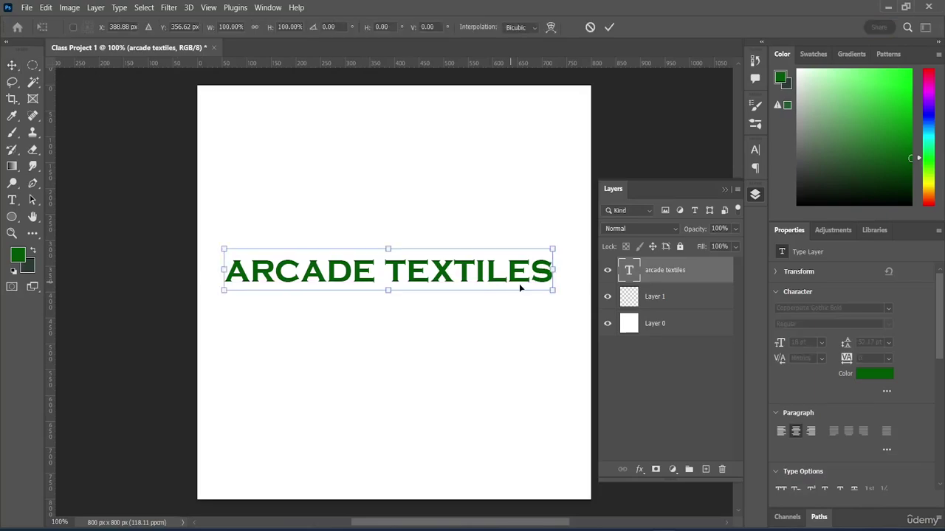
drag(552, 291, 440, 246)
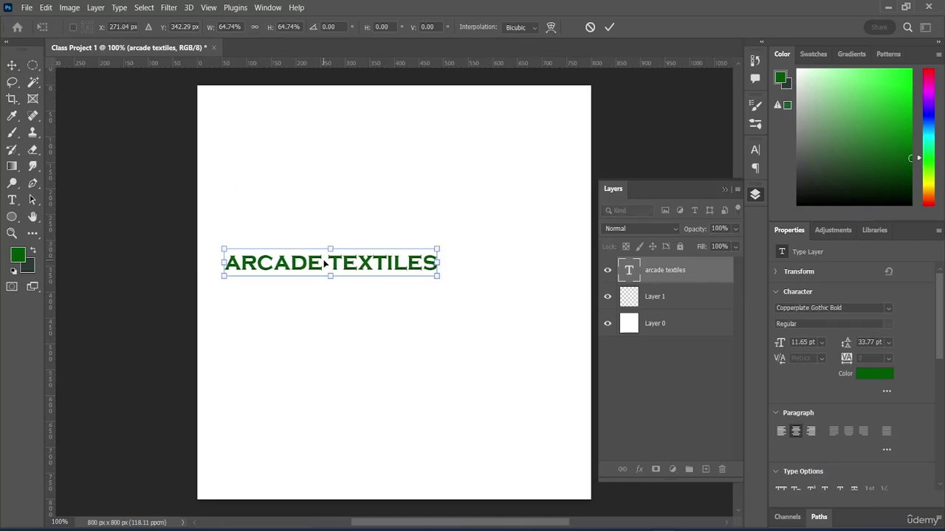
drag(324, 264, 387, 286)
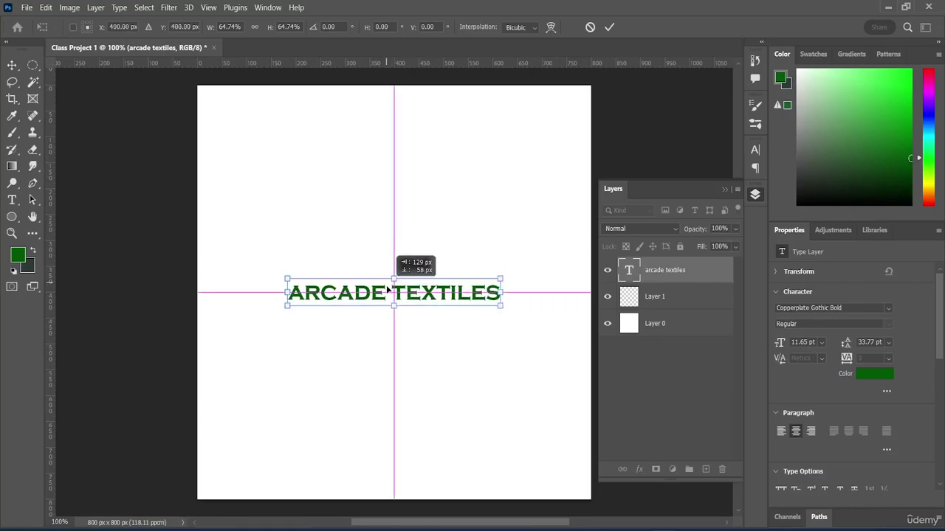
drag(388, 290, 387, 290)
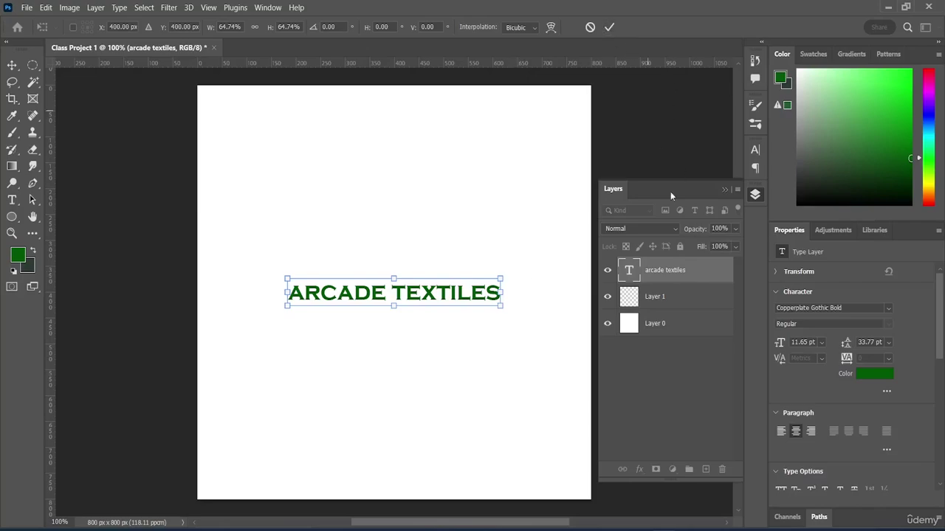
click(609, 28)
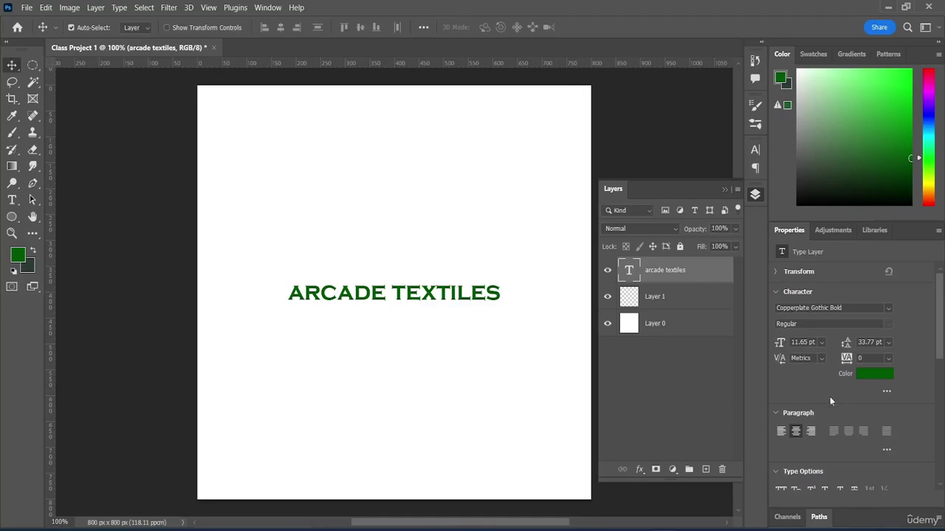
Set the ARCADE TEXTILES text in the Bernard MT Condensed font and turn on All Caps.
double_click(502, 296)
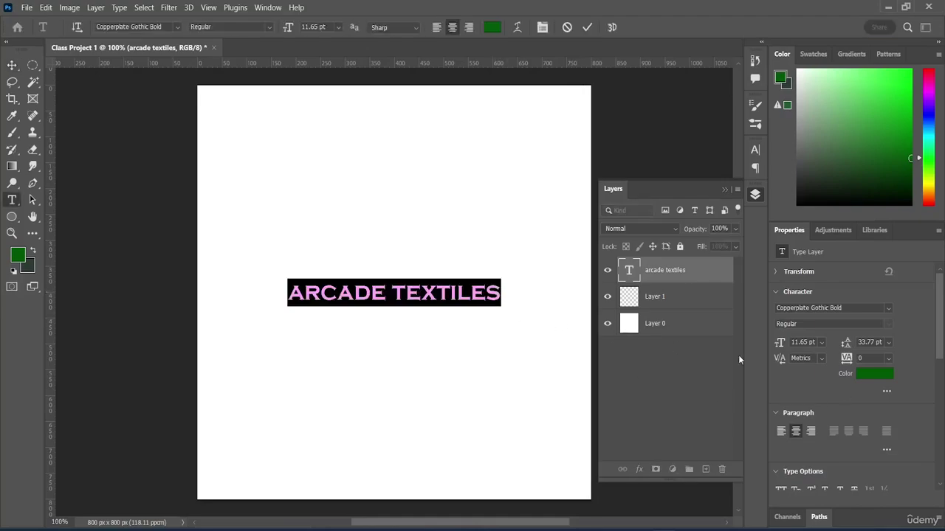
click(889, 309)
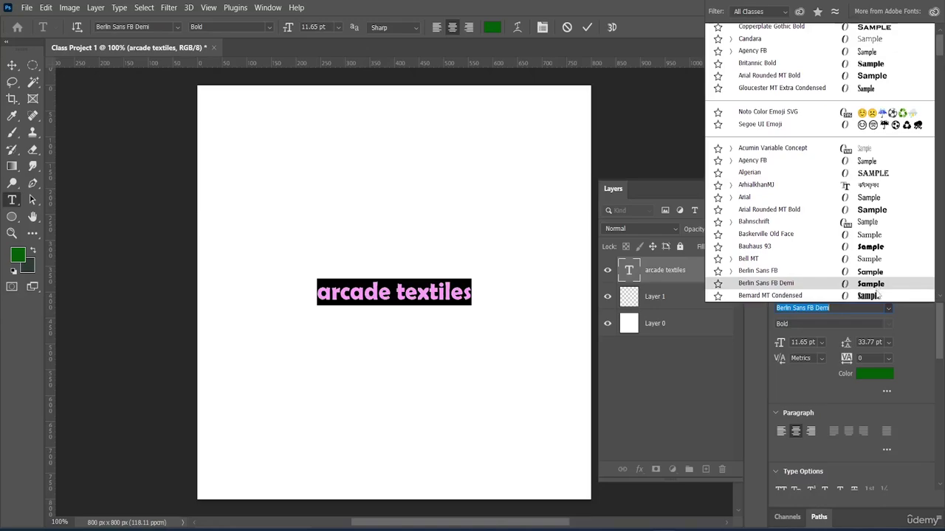
click(878, 298)
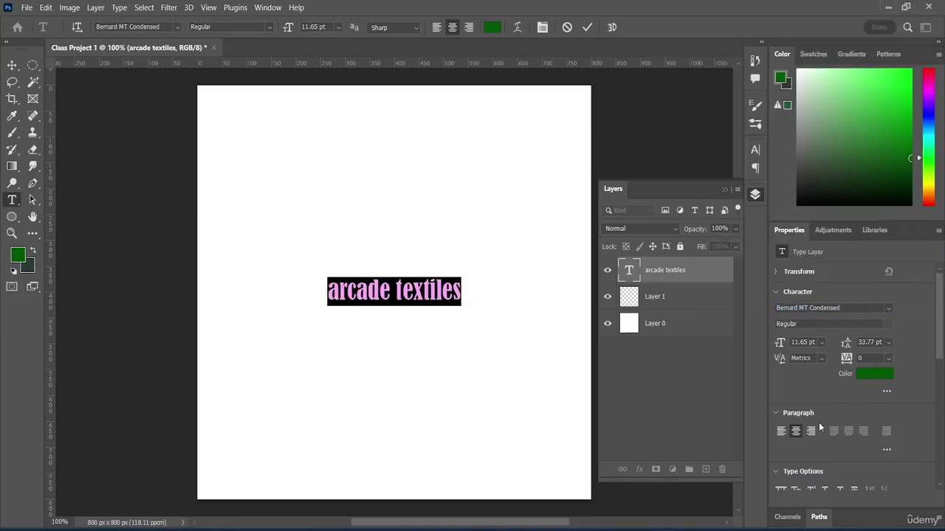
scroll(820, 427, down, 3)
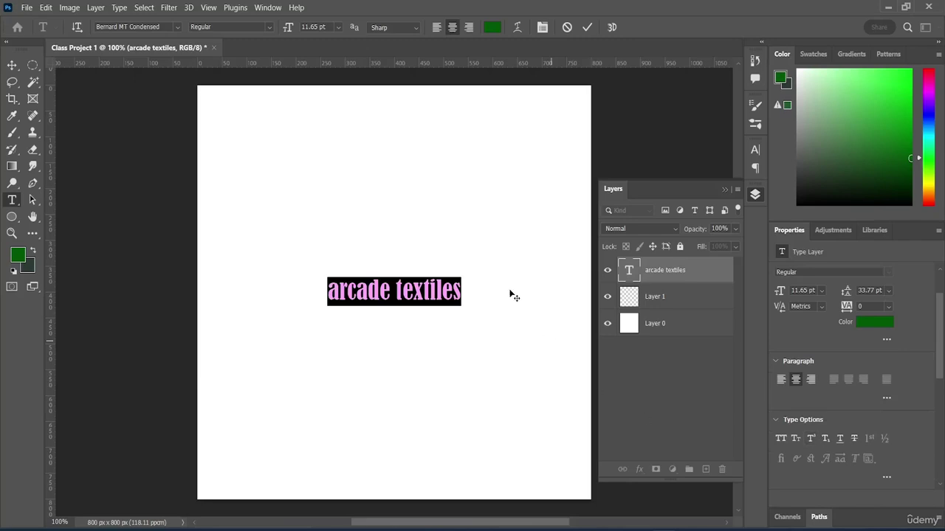
click(780, 439)
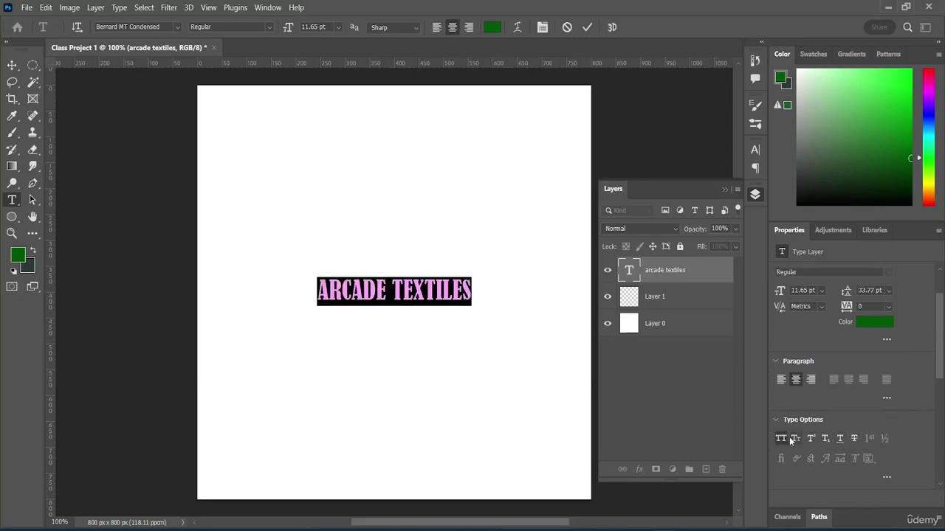
Show the additional character options and set the tracking of the ARCADE TEXTILES text to 100.
click(887, 339)
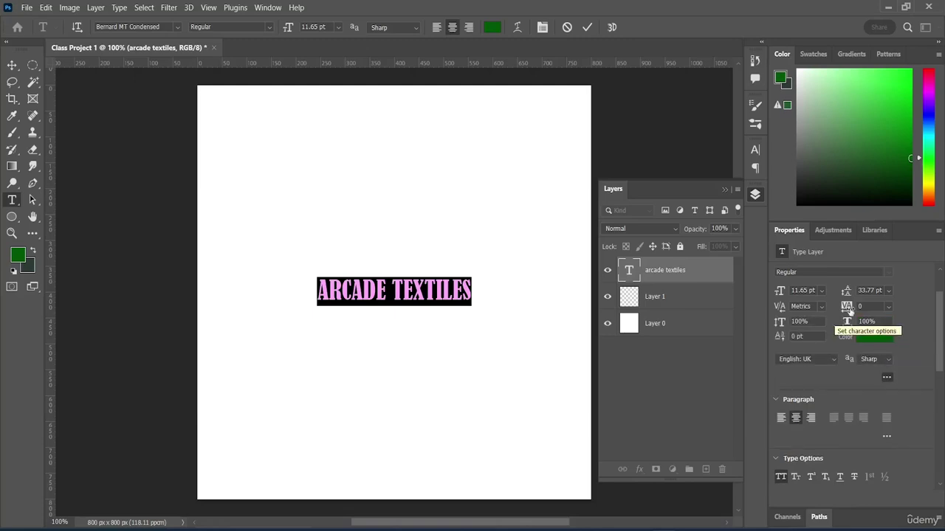
click(887, 306)
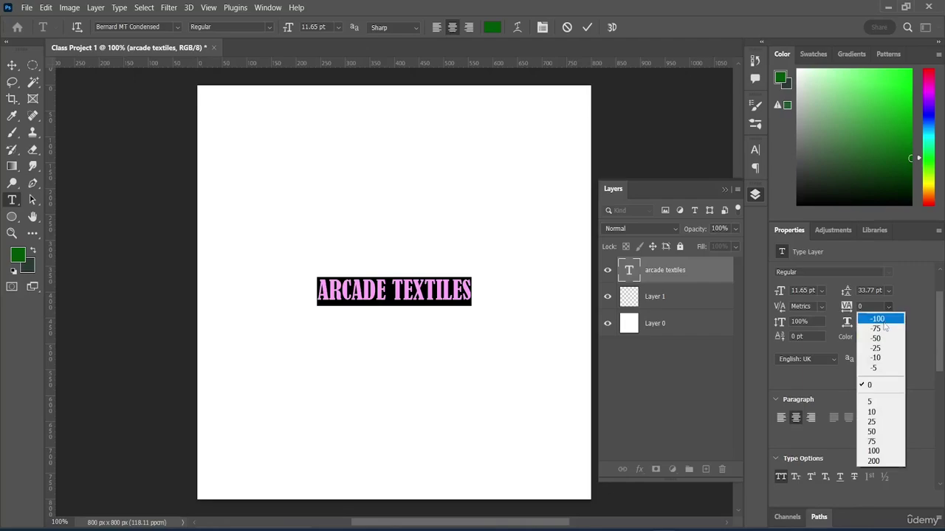
click(872, 401)
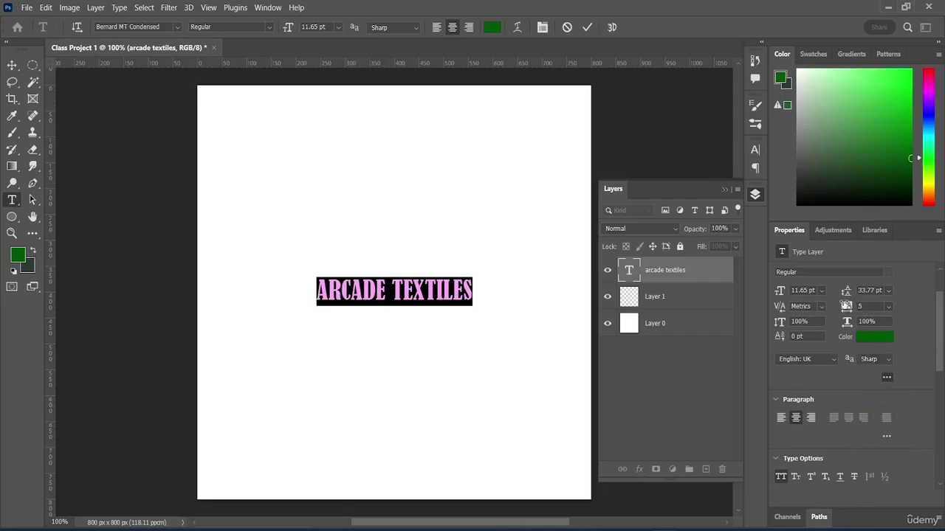
drag(845, 306, 847, 311)
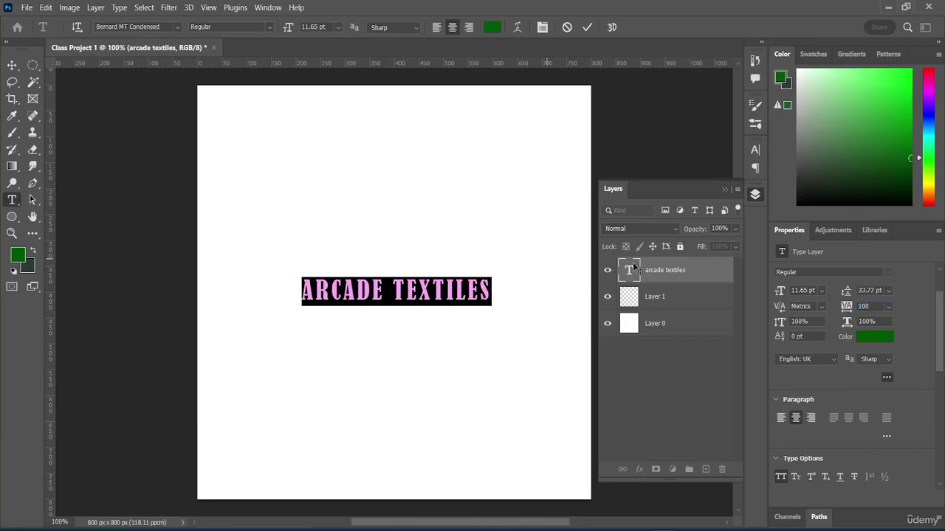
Set the ARCADE TEXTILES text colour to black (000000), commit the text edit and deselect the layer.
click(875, 337)
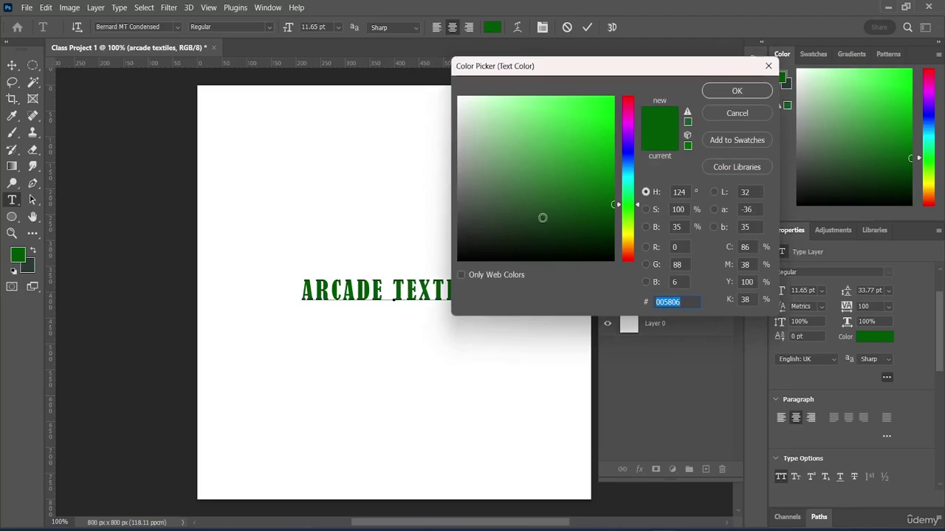
text(000000)
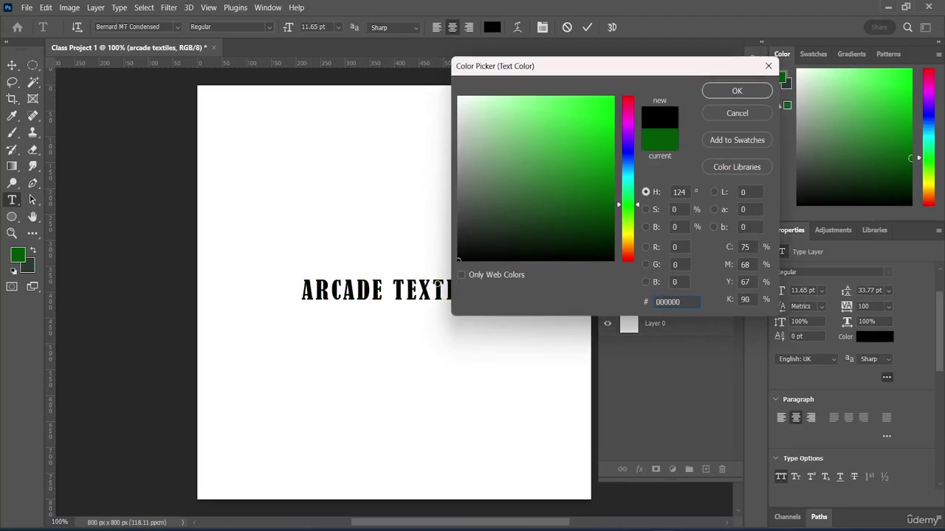
click(736, 92)
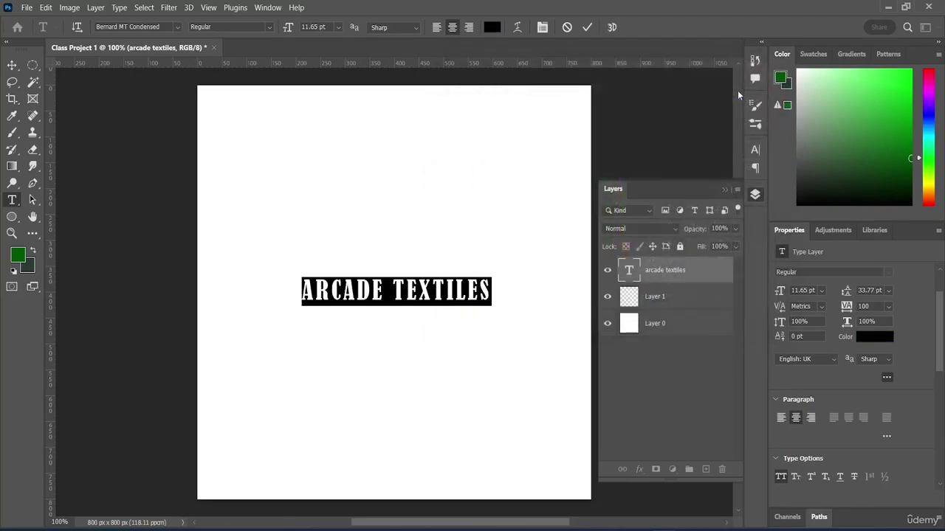
click(588, 27)
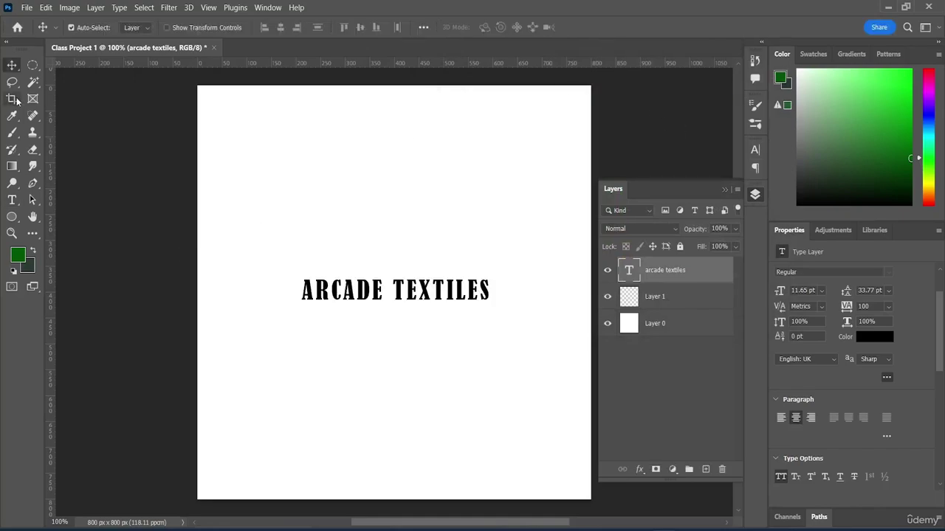
click(652, 387)
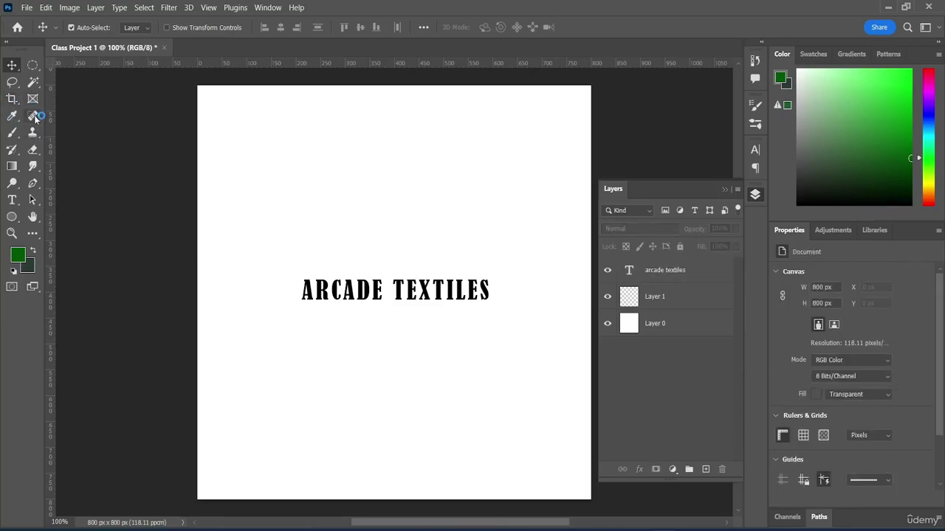
Draw a rectangle about 418 x 92 px that covers the ARCADE TEXTILES text.
click(12, 217)
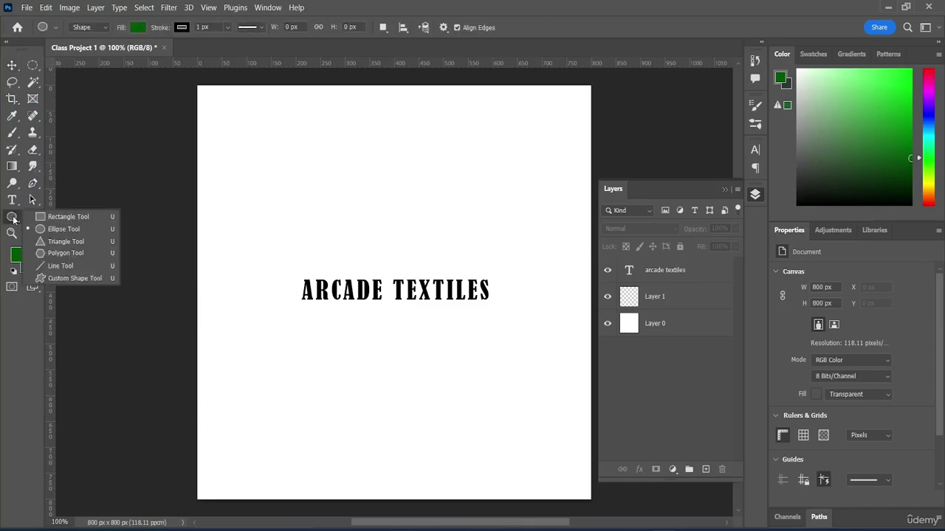
click(60, 217)
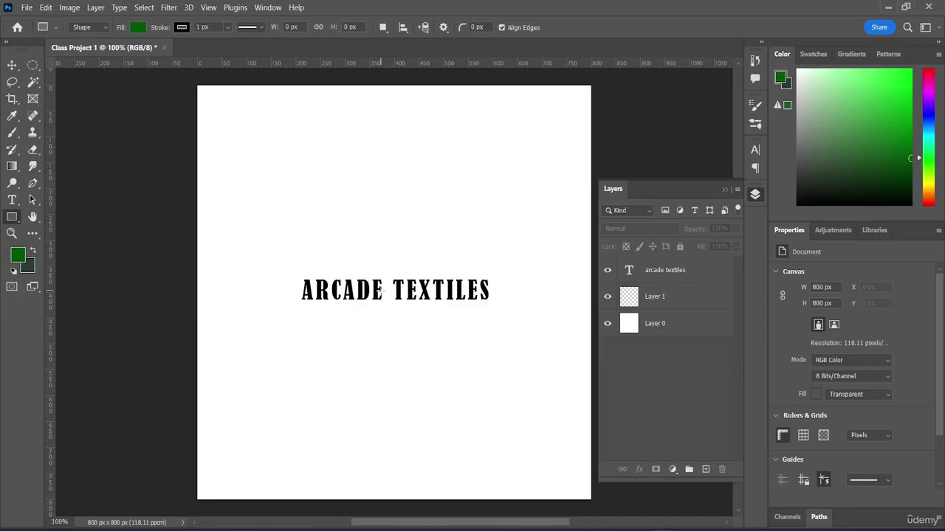
drag(295, 266, 500, 313)
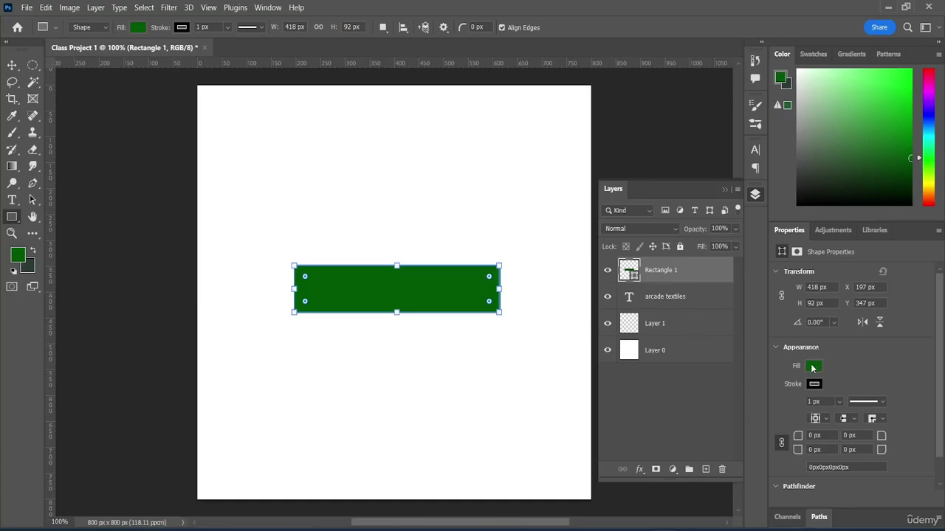
Set the rectangle's stroke width to 0 px and fill it with the recently used pale yellow.
click(839, 401)
drag(845, 418, 781, 418)
click(815, 366)
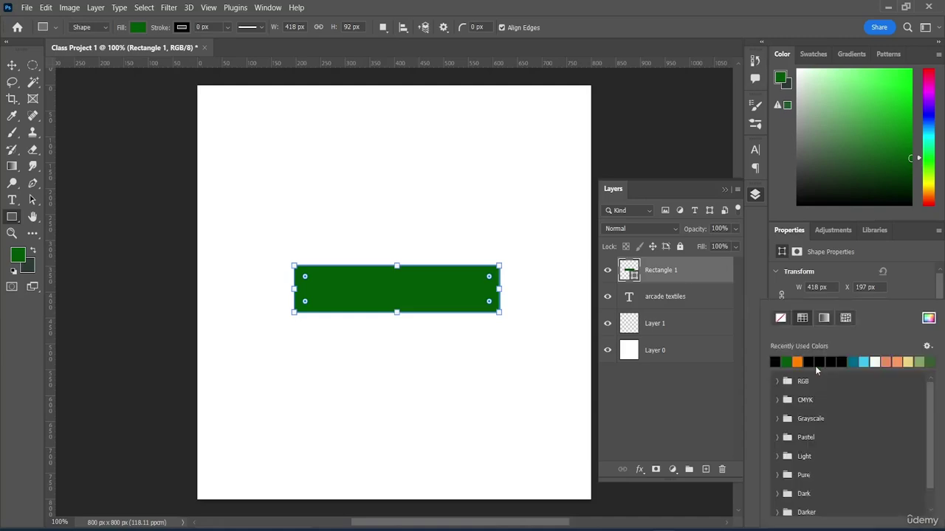
click(908, 361)
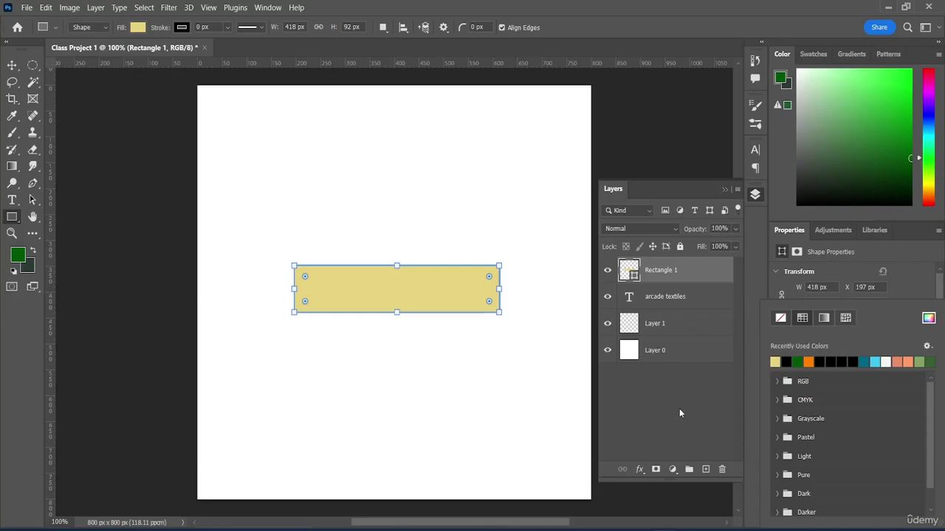
Place the rectangle layer directly beneath the text layer and round its four corners to 30 px.
drag(672, 278, 669, 314)
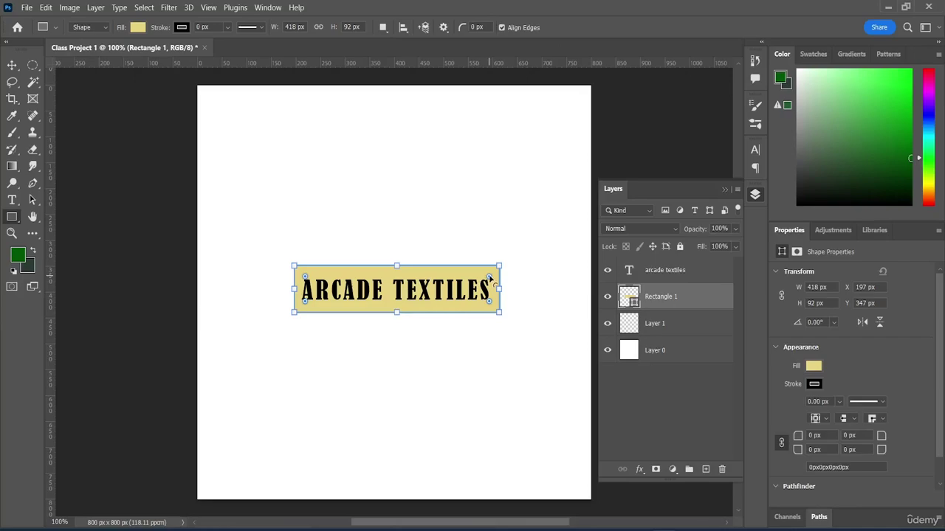
drag(489, 277, 485, 283)
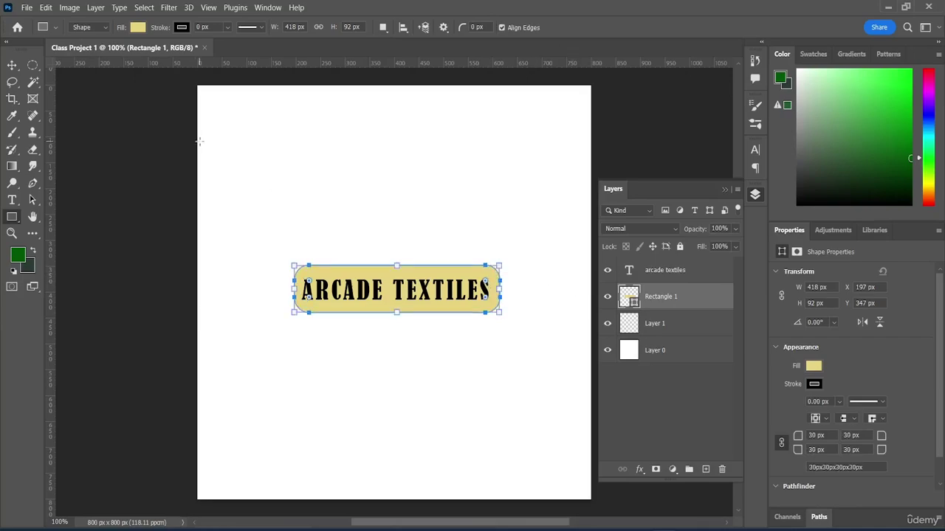
Shift the rounded rectangle to about X 193 px, Y 349 px so it is centred behind the text, and keep it selected.
click(12, 65)
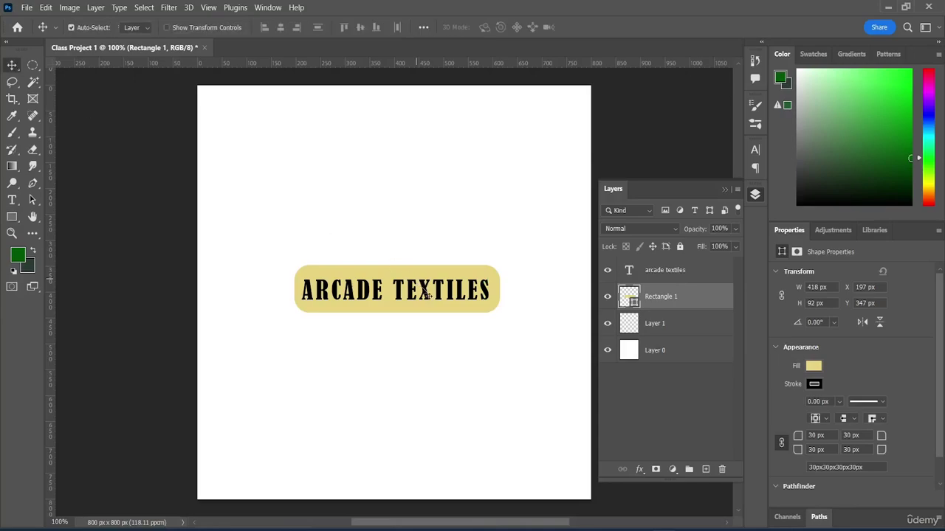
drag(444, 310, 438, 290)
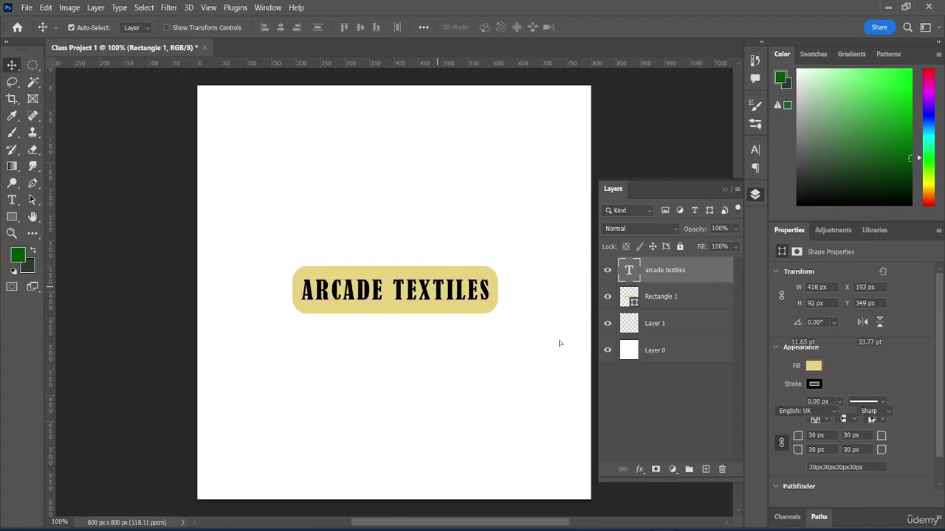
click(560, 338)
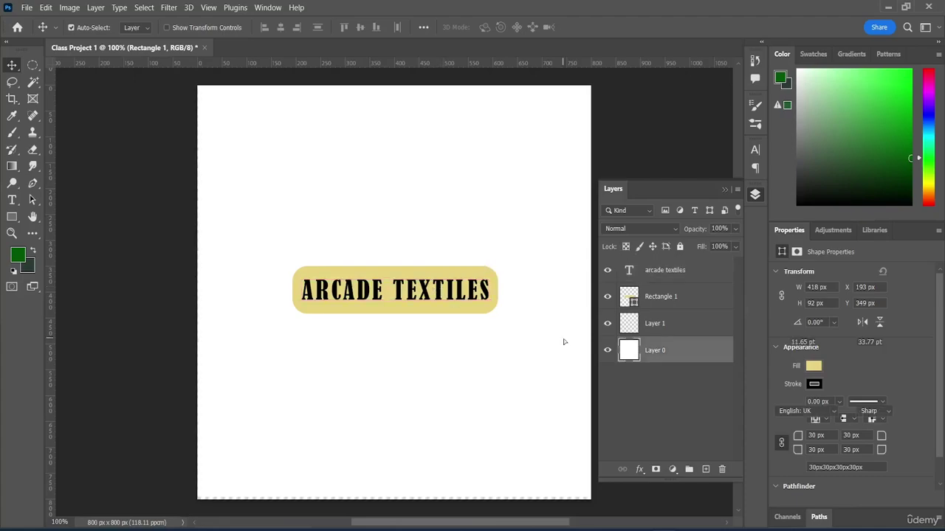
click(381, 310)
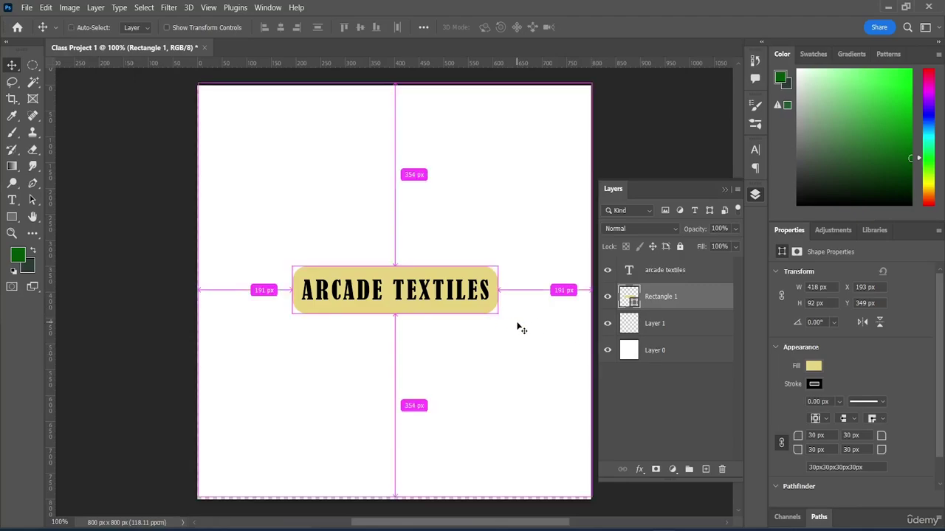
key(ctrl+t)
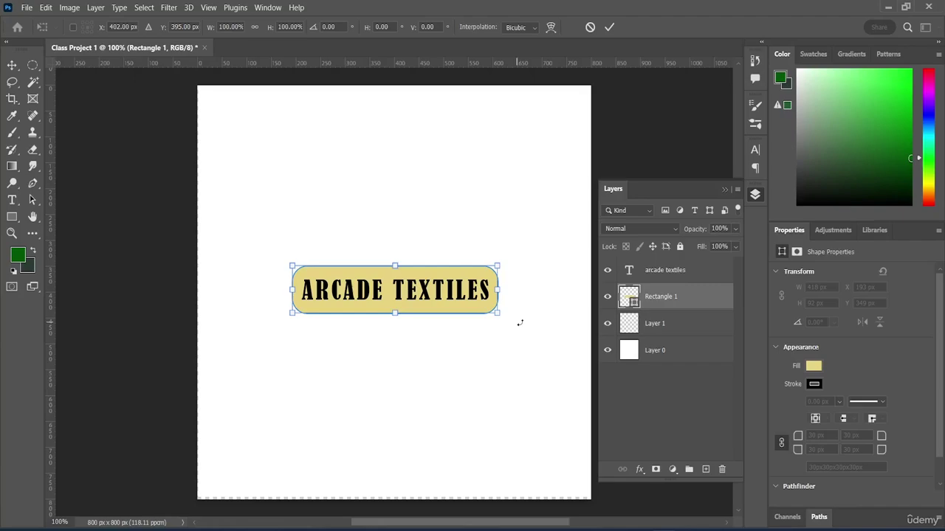
scroll(836, 418, down, 2)
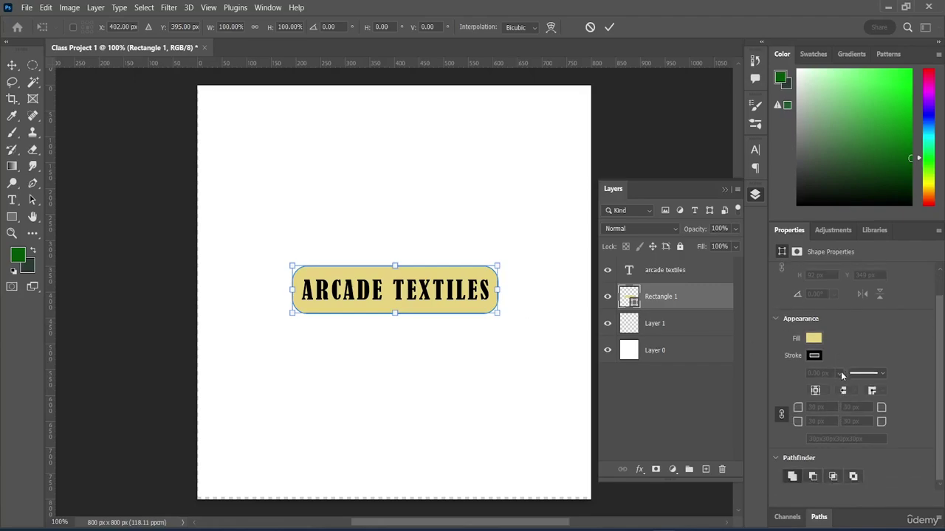
click(609, 28)
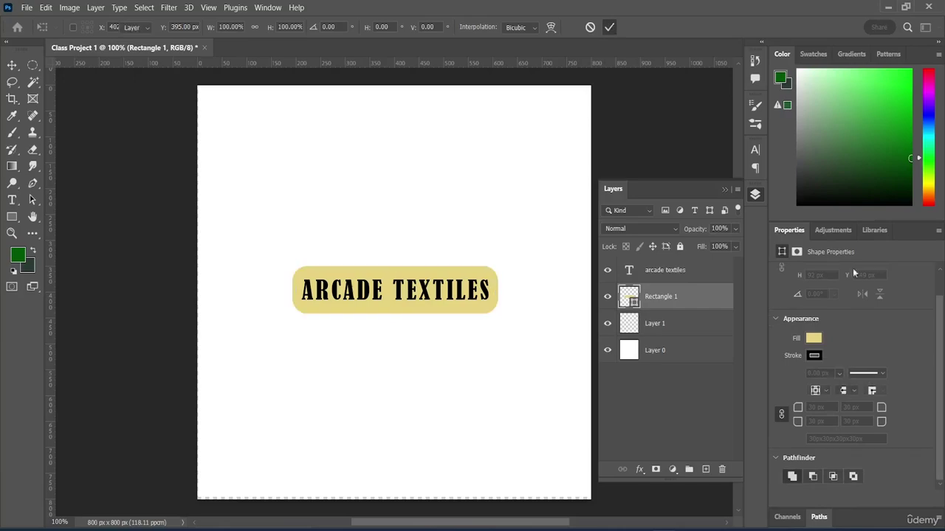
Set the rounded rectangle's black stroke width to 0.5 px.
click(839, 373)
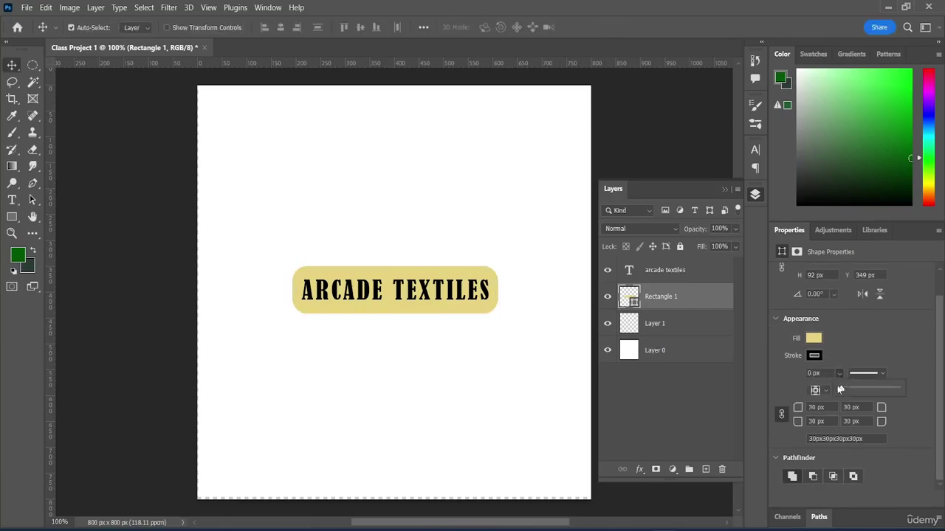
click(811, 373)
text(.5)
key(Return)
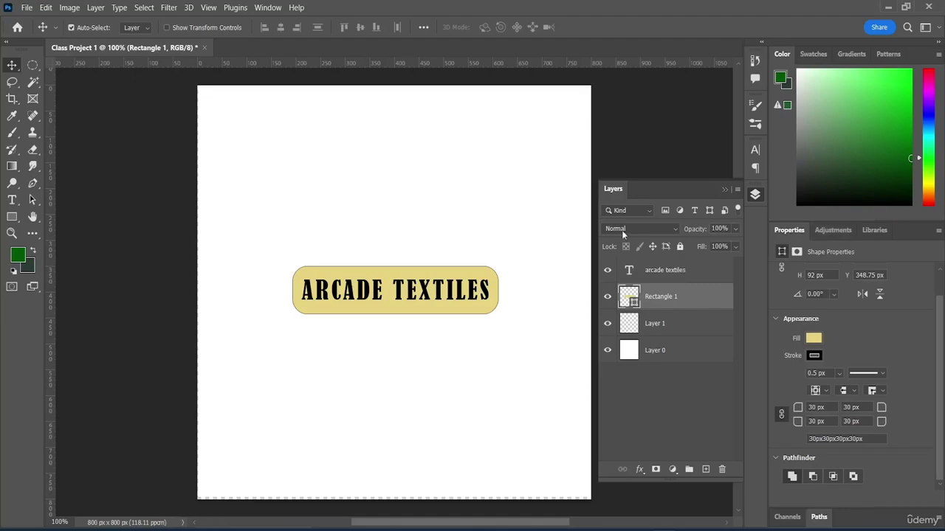
click(263, 8)
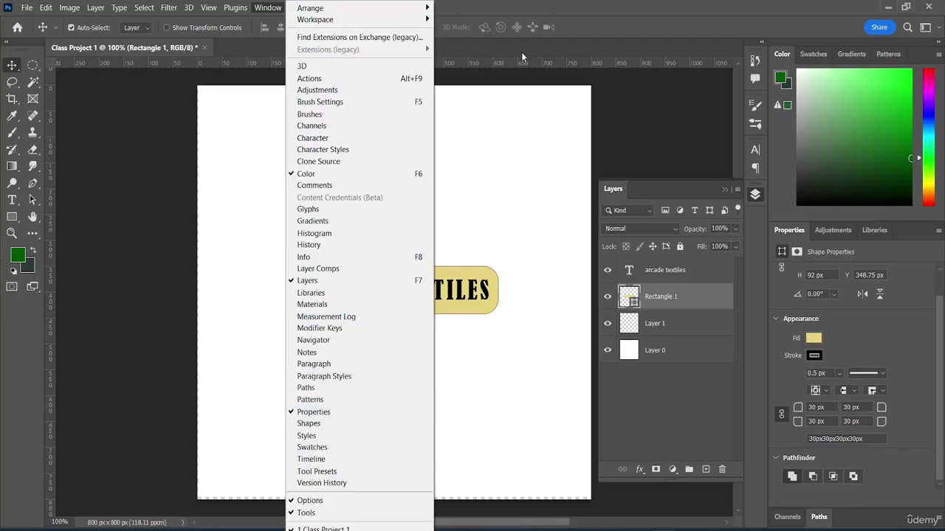
click(539, 70)
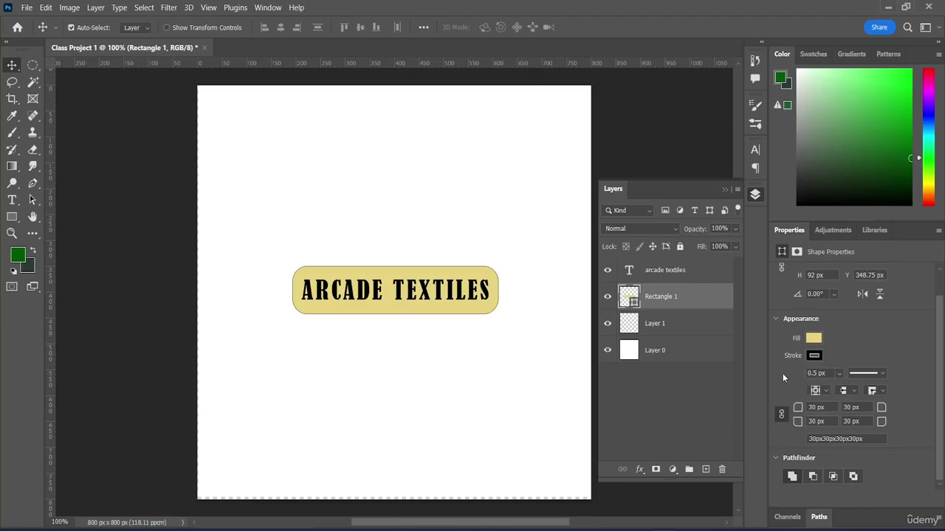
click(12, 169)
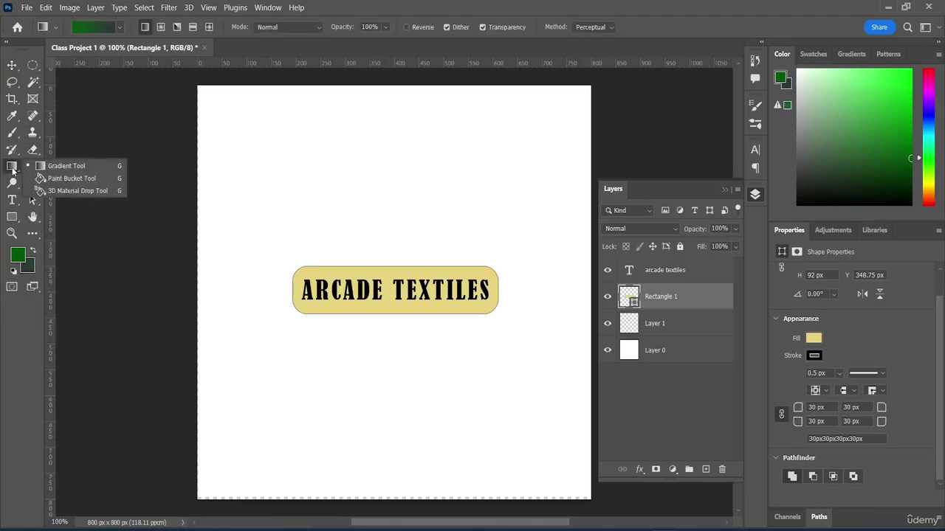
Draw the conifer custom shape from the Leaf Trees set at about 89 x 89 px, just right of the rounded rectangle.
click(12, 216)
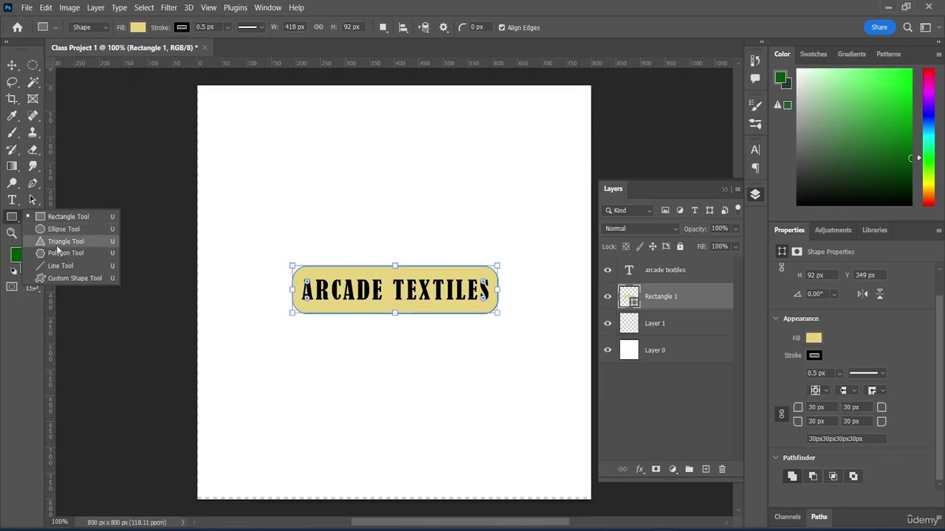
click(78, 278)
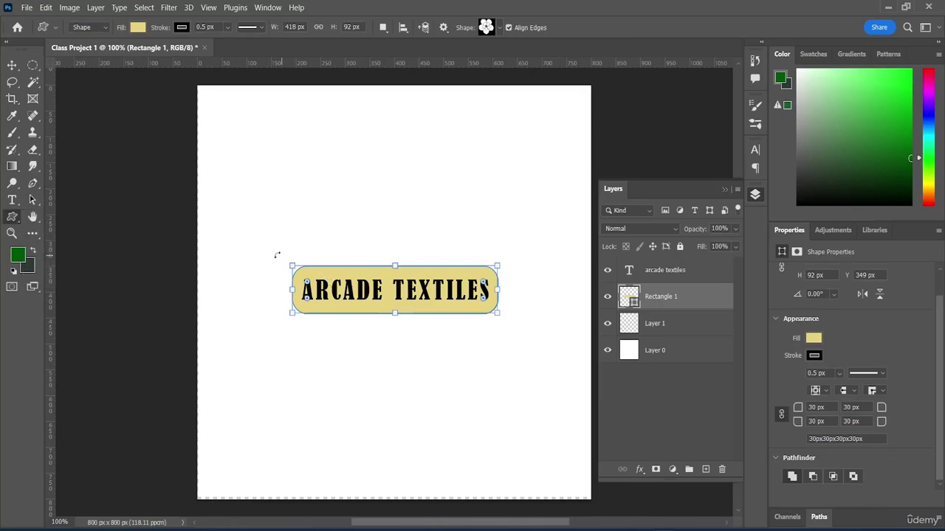
right_click(335, 196)
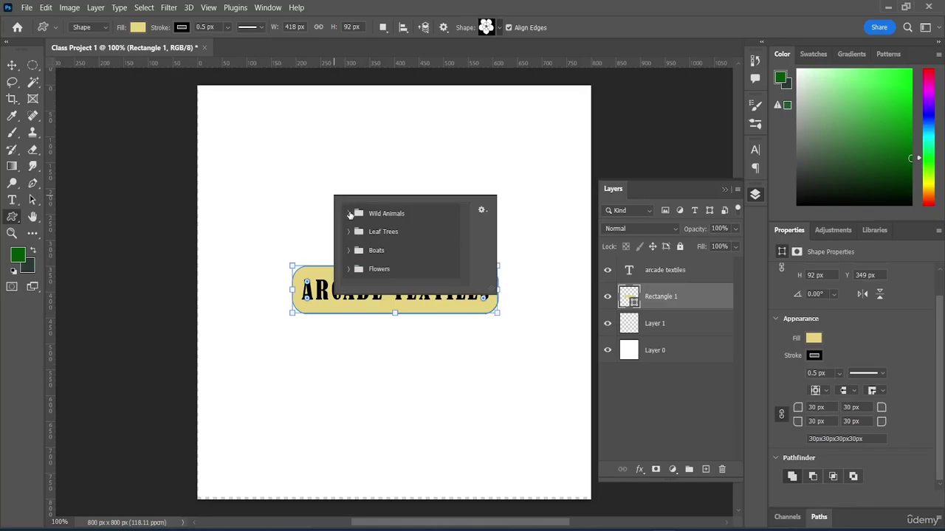
click(349, 212)
click(349, 212)
click(353, 232)
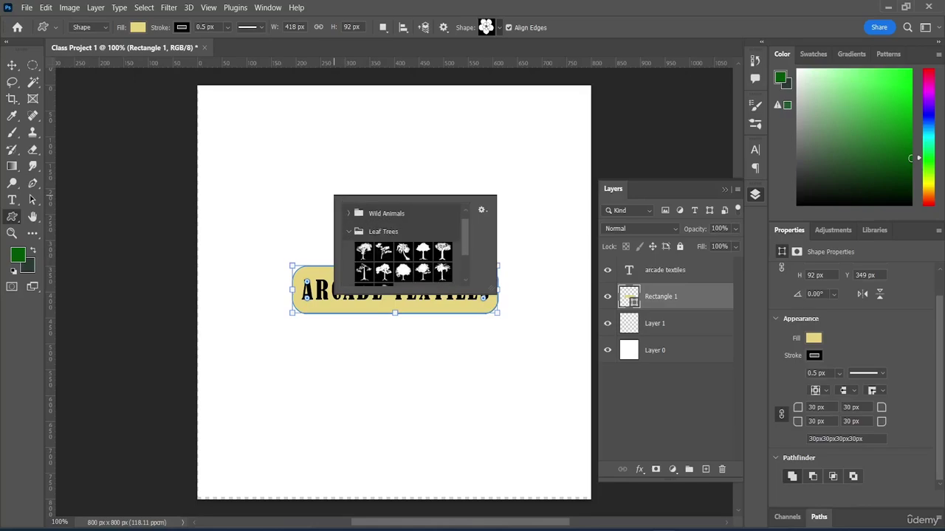
scroll(405, 249, down, 2)
scroll(404, 248, up, 1)
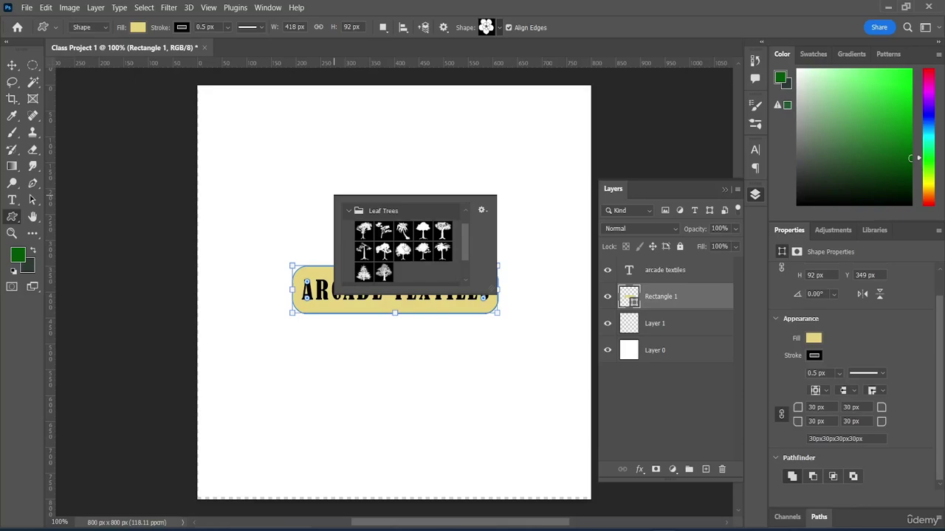
click(363, 273)
click(521, 274)
drag(521, 271, 561, 369)
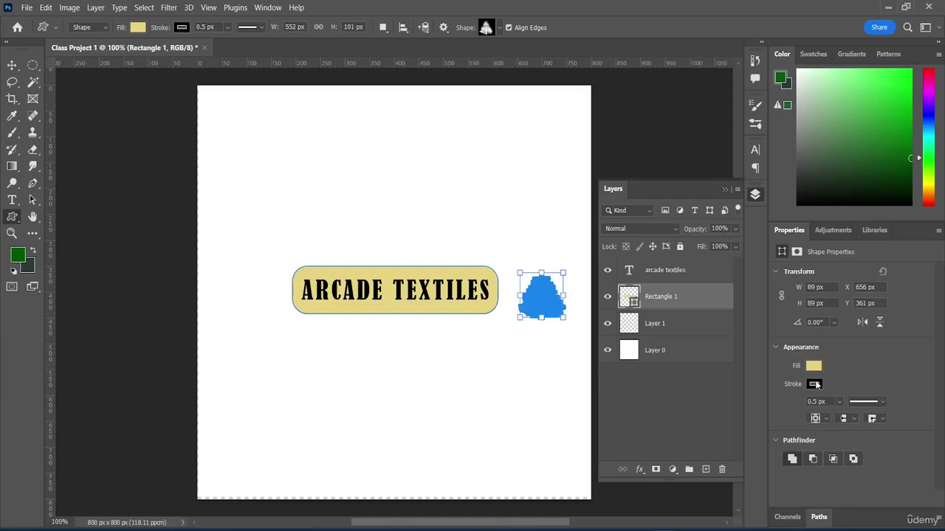
Set the fill of the tree and rounded rectangle shape layer to no colour.
click(815, 367)
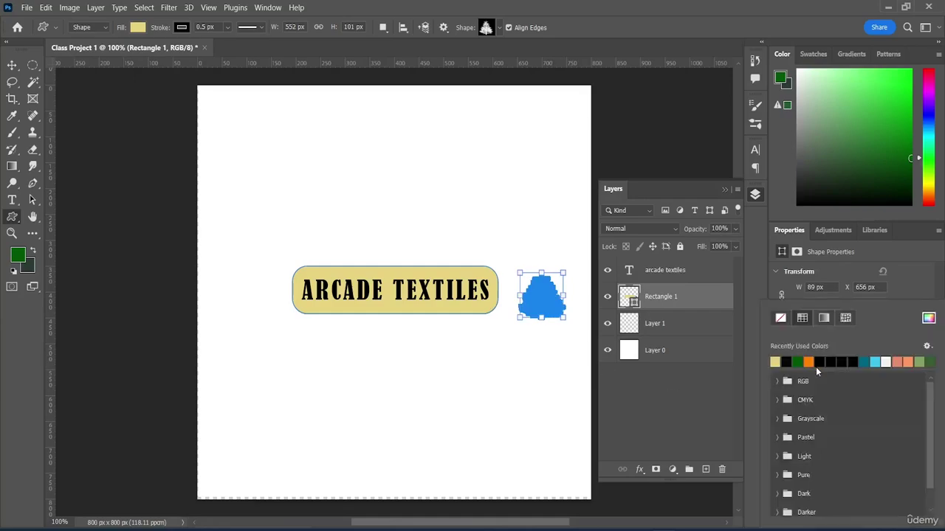
click(781, 319)
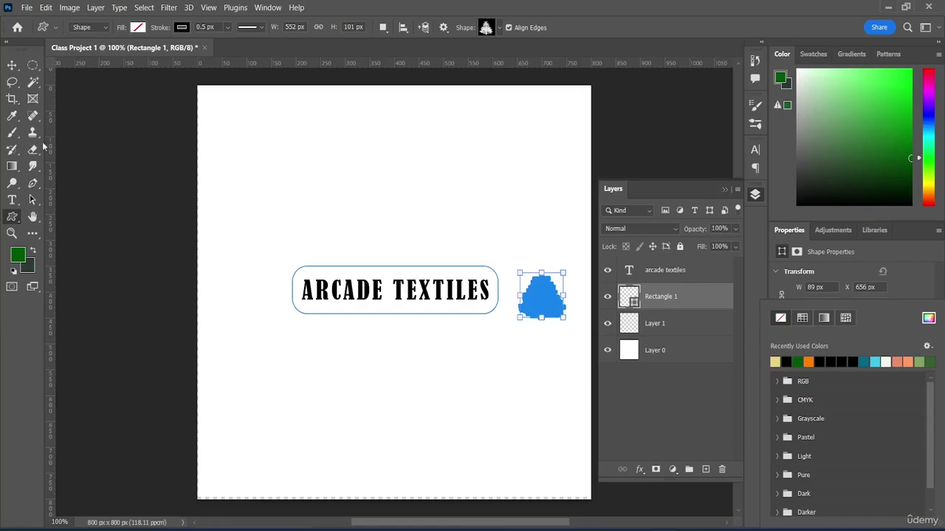
Try to move the tree slightly to the right on the canvas, then select the Rectangle 1 layer.
click(11, 65)
click(531, 321)
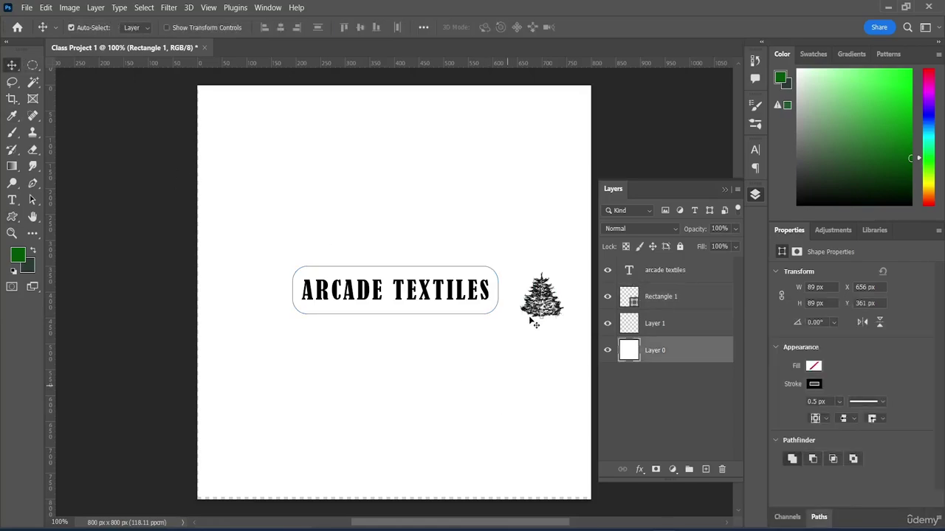
mouse_move(547, 308)
mouse_down()
mouse_move(522, 283)
mouse_move(567, 352)
mouse_move(566, 307)
mouse_up()
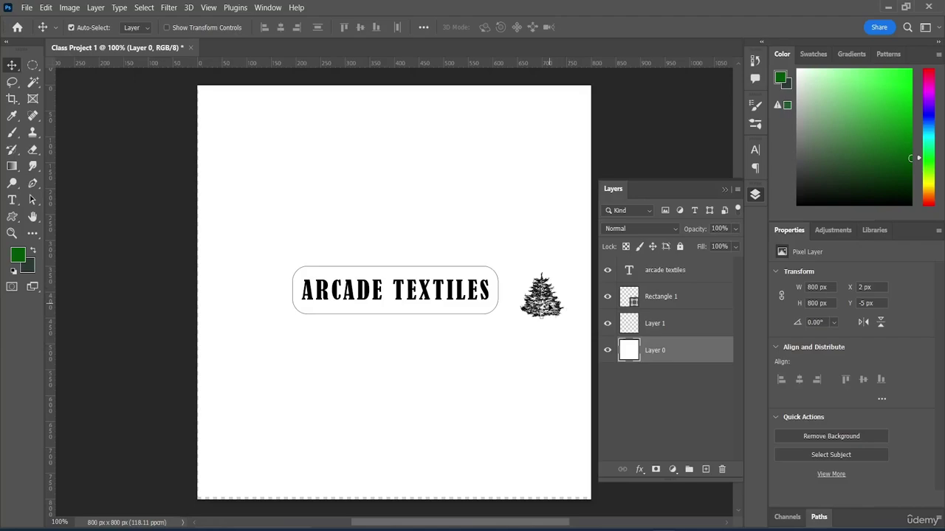
click(688, 295)
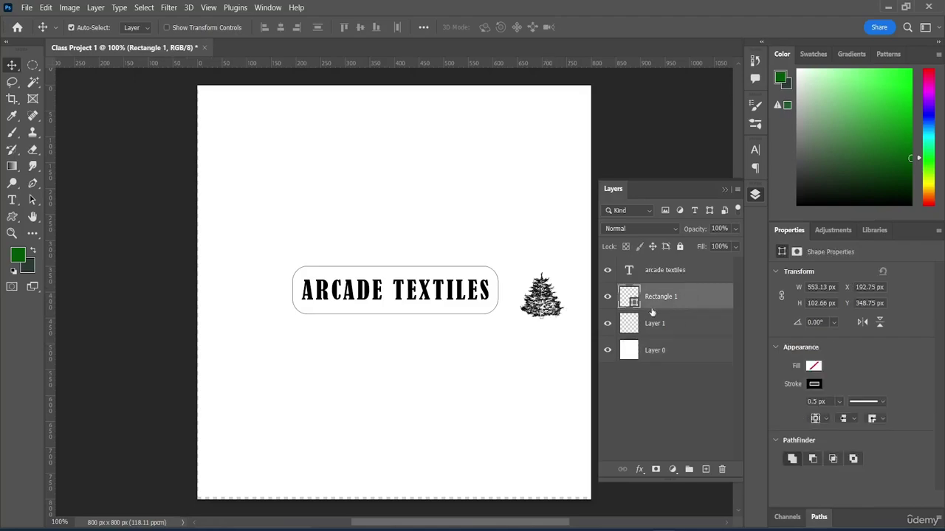
click(544, 310)
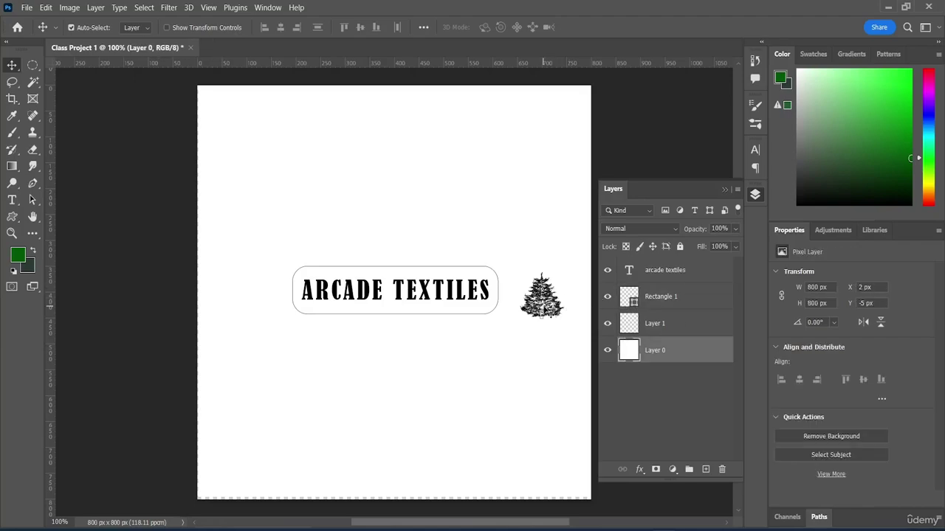
key(Delete)
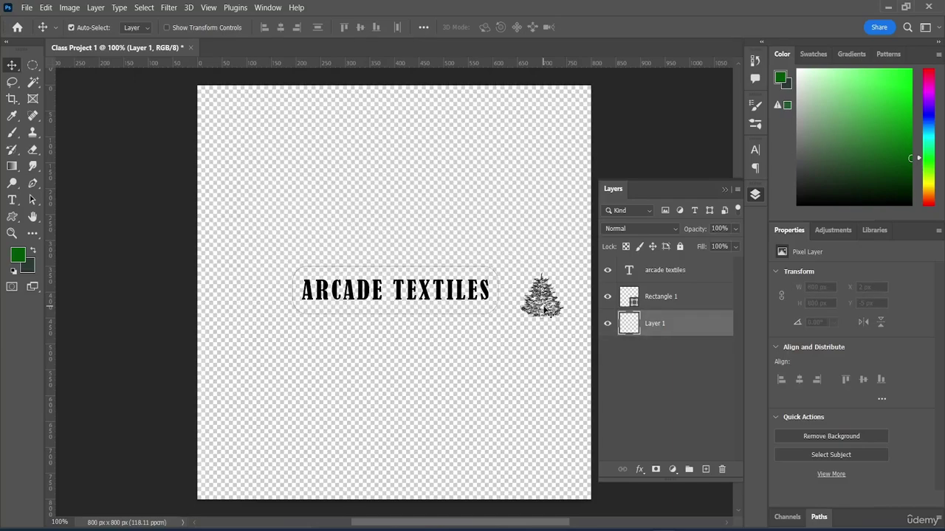
key(ctrl+z)
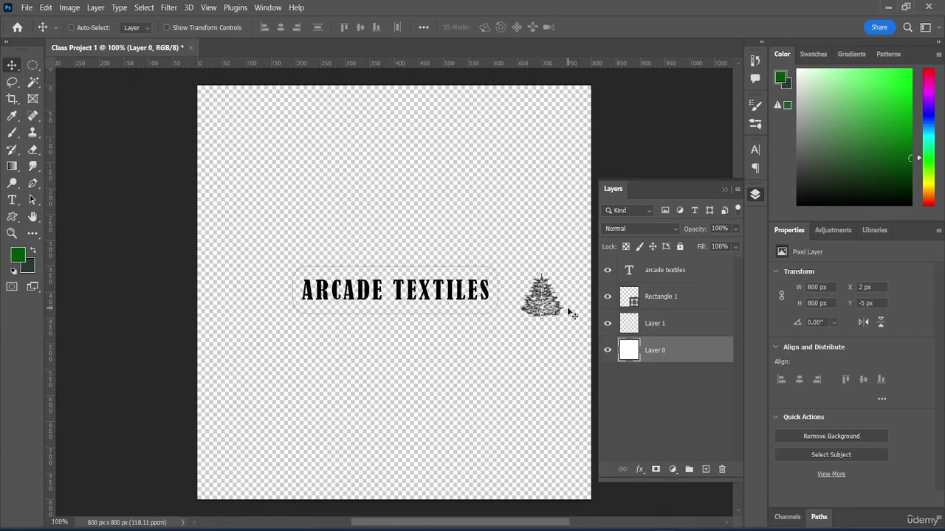
Try to move the combined frame and tree shape upward and to narrow it with Free Transform, undoing the changes.
click(542, 302)
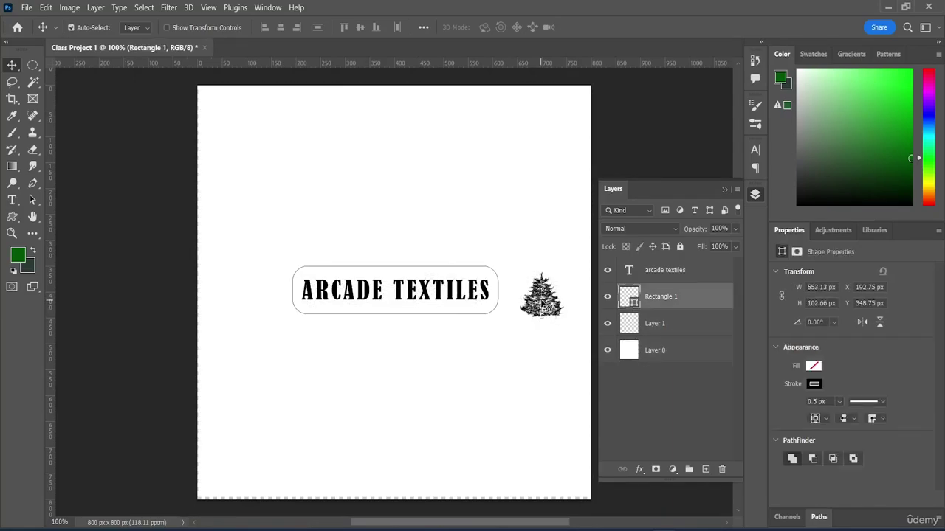
key(ctrl)
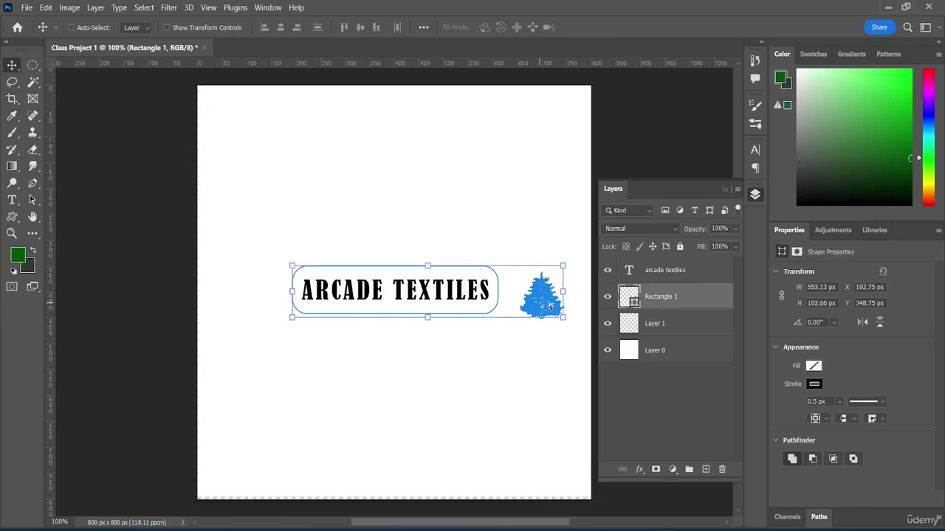
key(ctrl+t)
drag(547, 280, 547, 286)
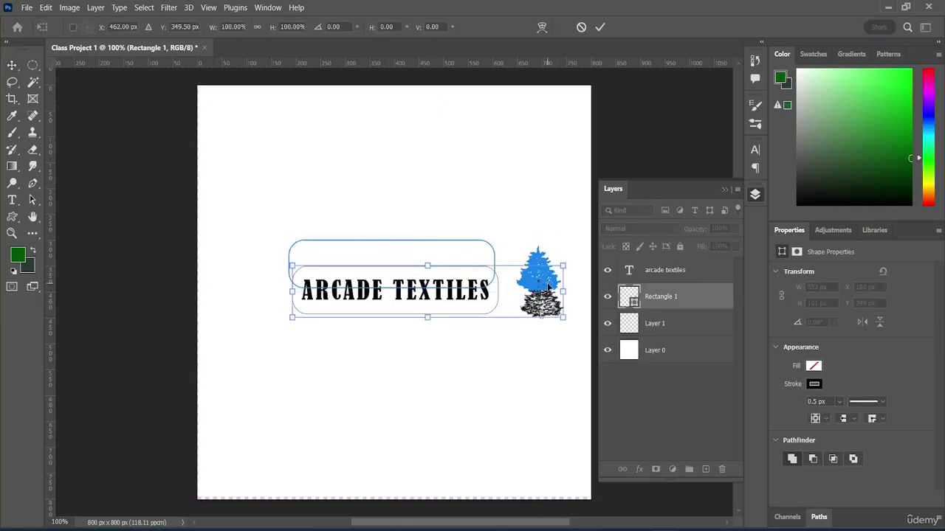
key(ctrl+z)
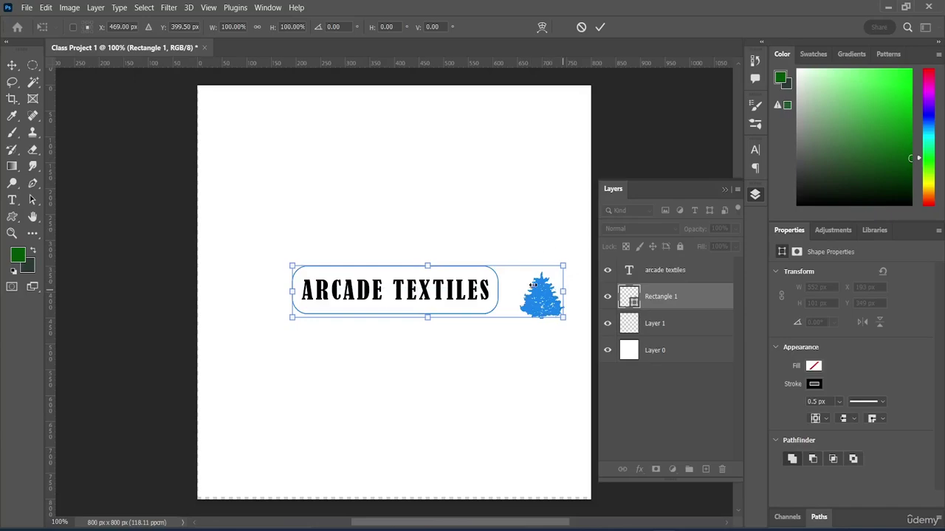
drag(562, 291, 525, 292)
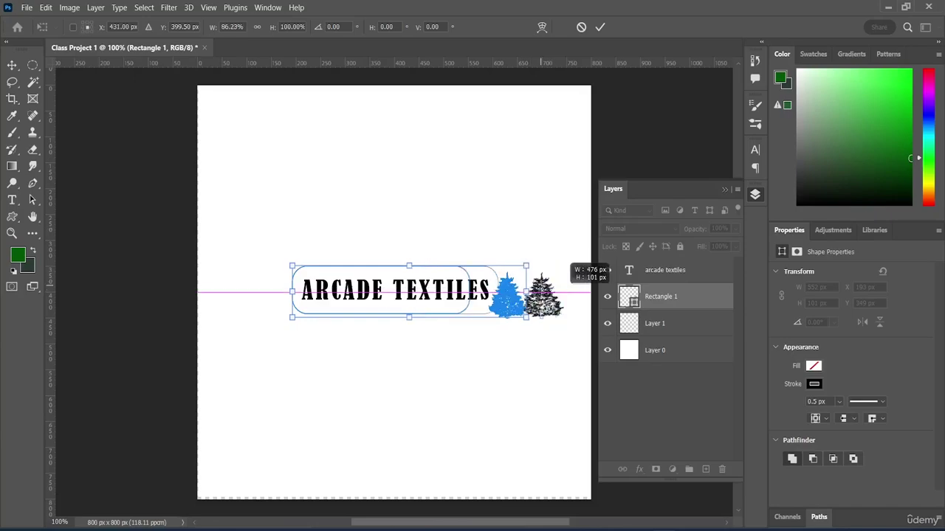
key(ctrl+z)
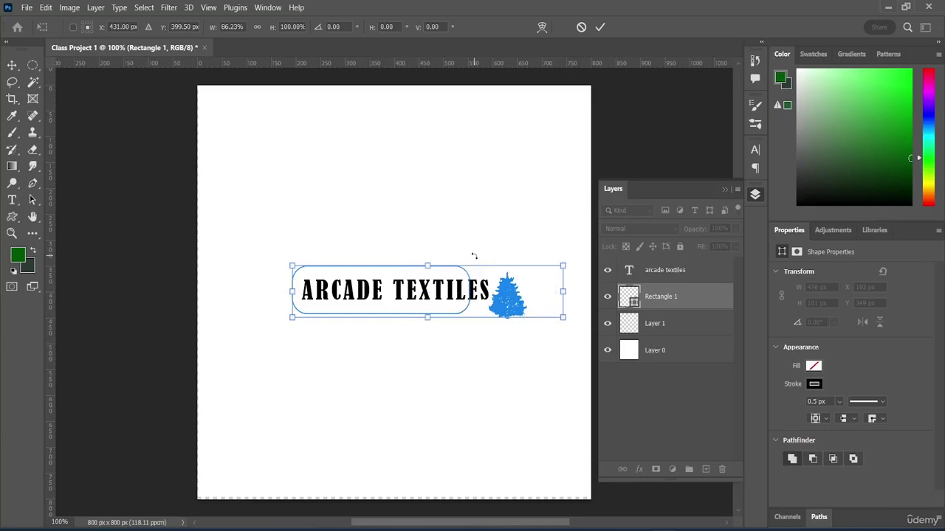
key(ctrl+z)
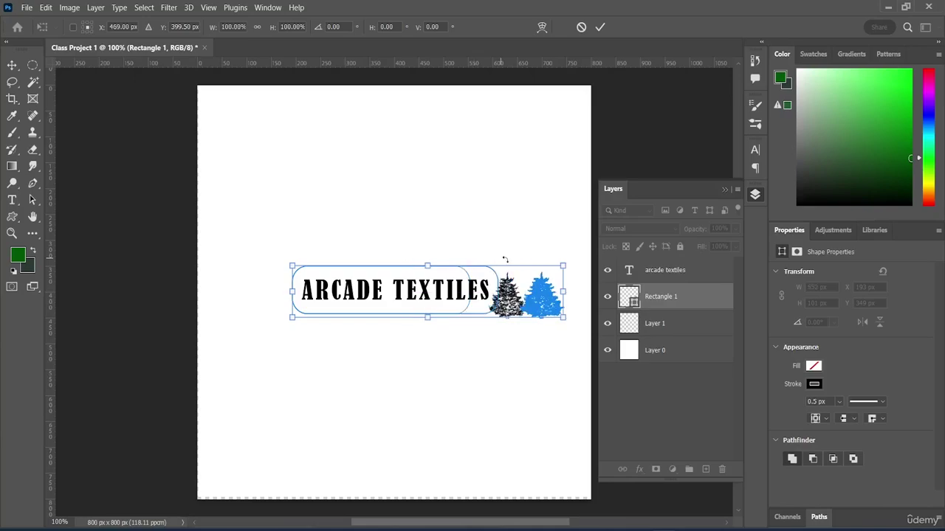
key(ctrl+z)
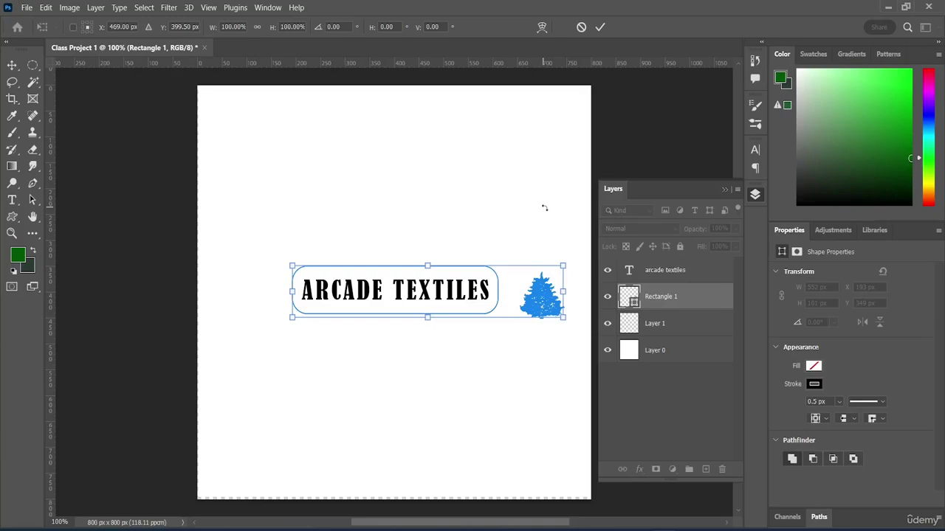
Delete the shape layer holding the rounded frame and tree, and merge the empty Layer 1 into Layer 0.
drag(668, 306, 664, 378)
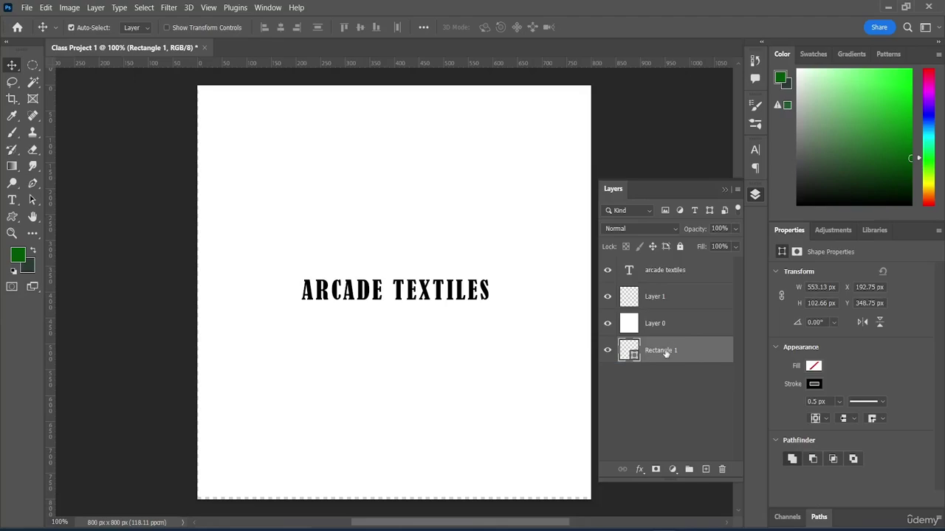
key(Delete)
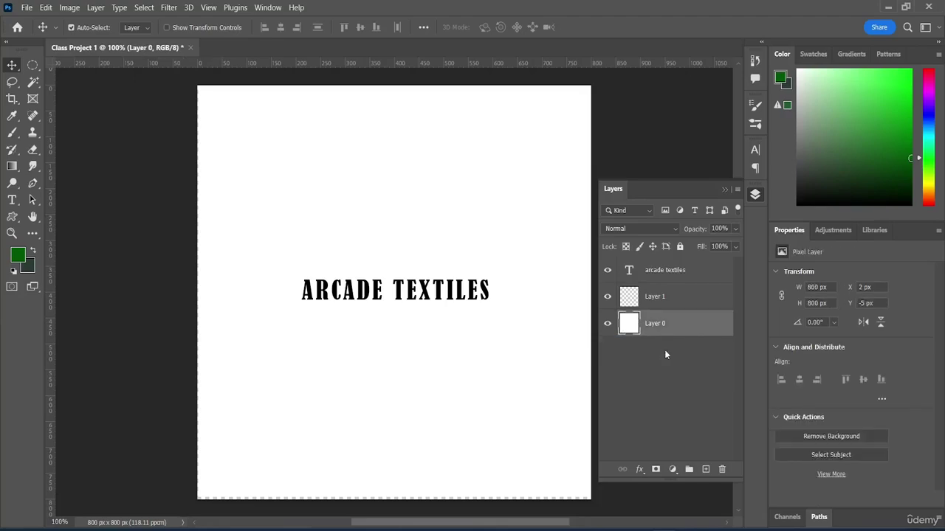
click(665, 353)
click(675, 295)
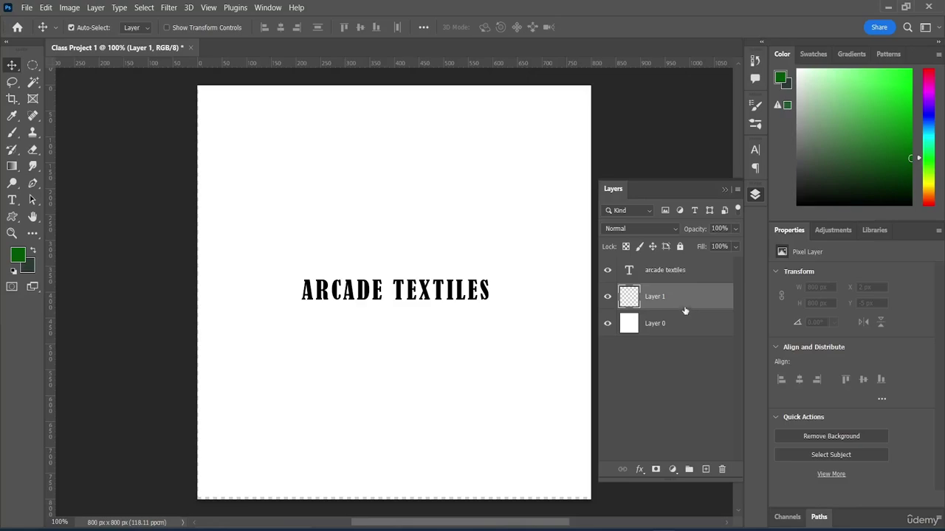
key(ctrl+e)
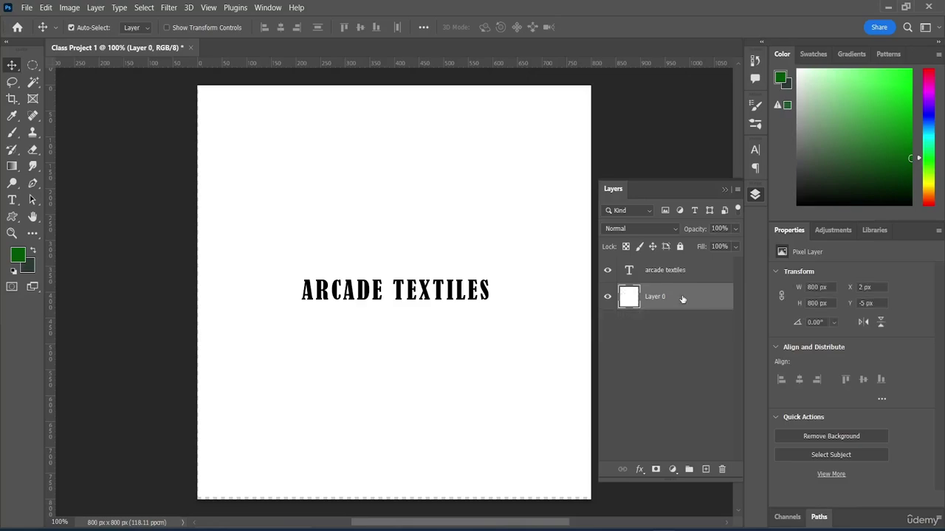
click(690, 329)
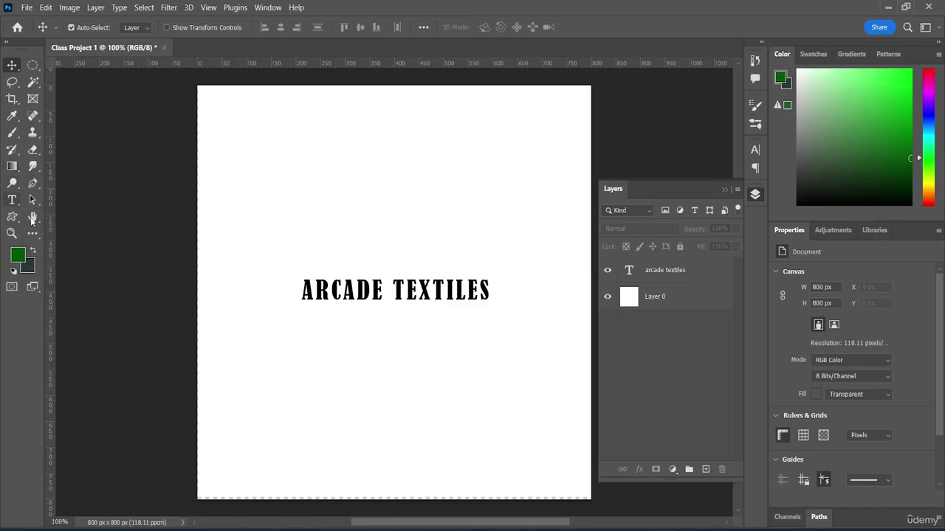
Draw a square-cornered rectangle about 416 x 70 px over the ARCADE TEXTILES text with the Rectangle tool.
drag(12, 216, 67, 279)
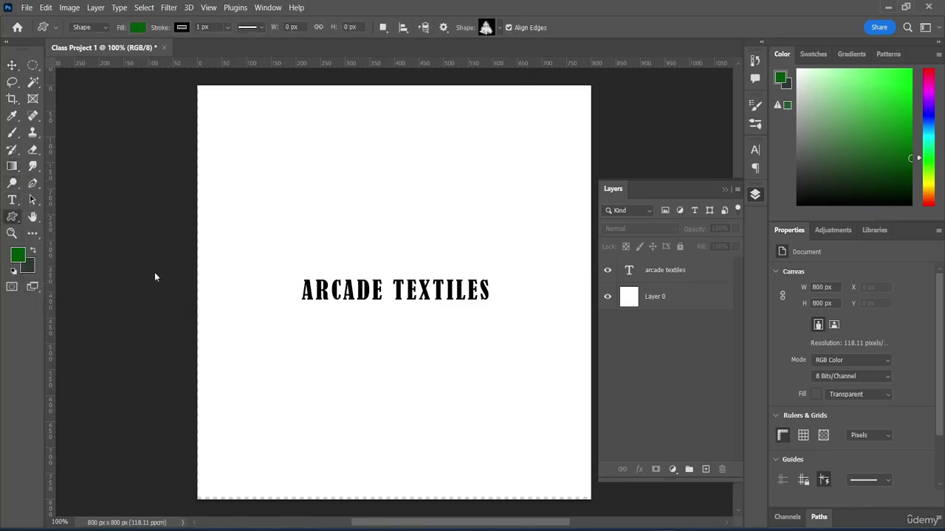
key(shift+u)
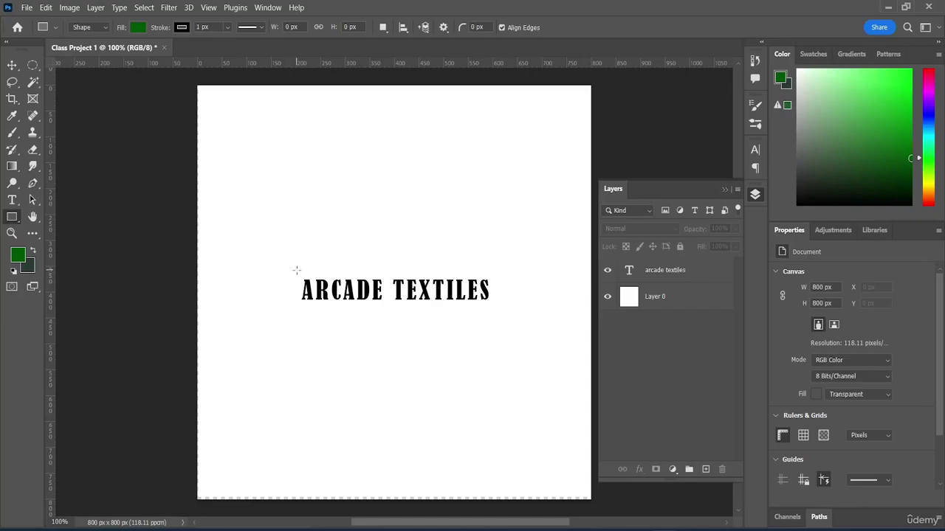
drag(292, 271, 497, 309)
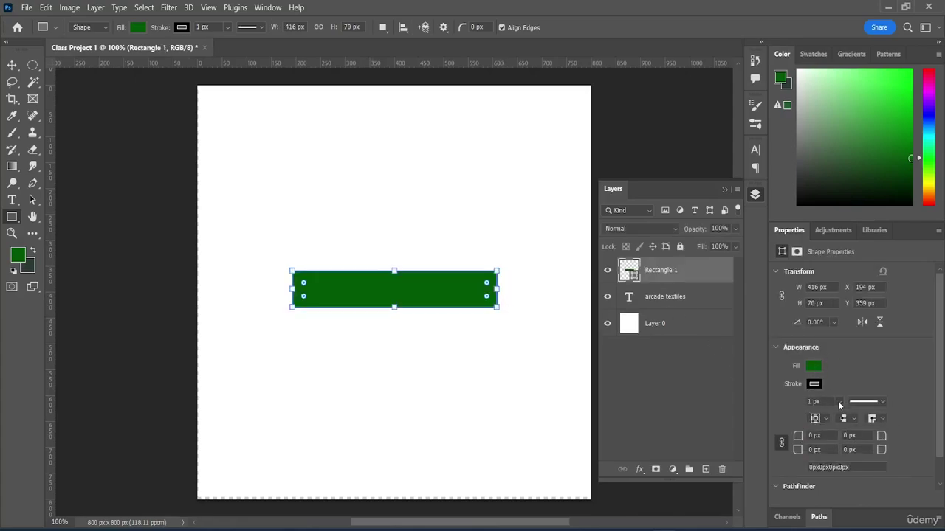
Set the rectangle's stroke width to 0.5 px and its fill to the recently used pale yellow.
click(838, 402)
click(811, 402)
key(Return)
click(812, 366)
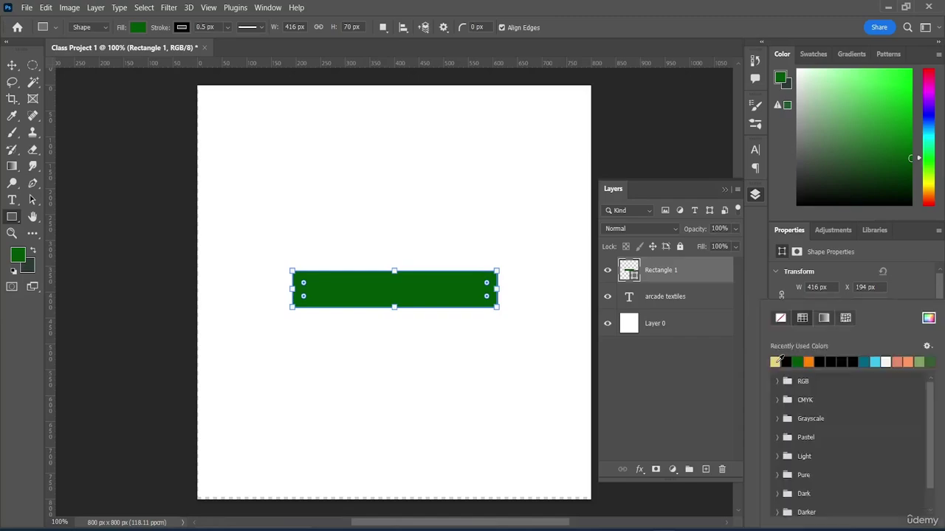
click(776, 361)
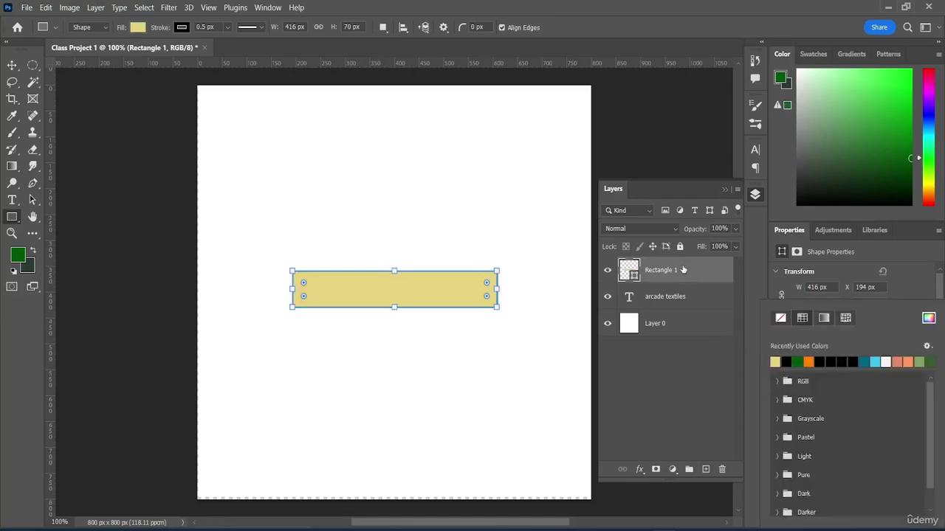
Move the yellow rectangle layer beneath the arcade textiles text layer and leave all layers deselected.
drag(682, 270, 683, 306)
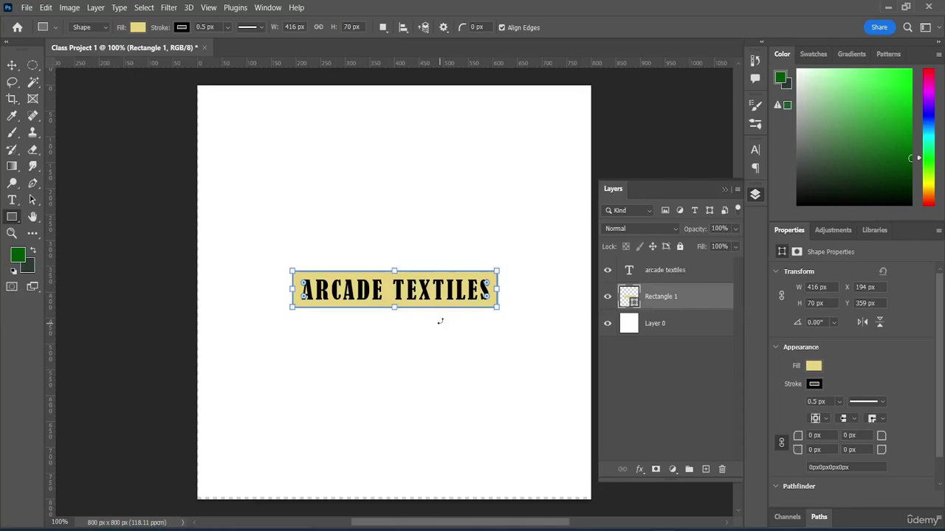
click(12, 65)
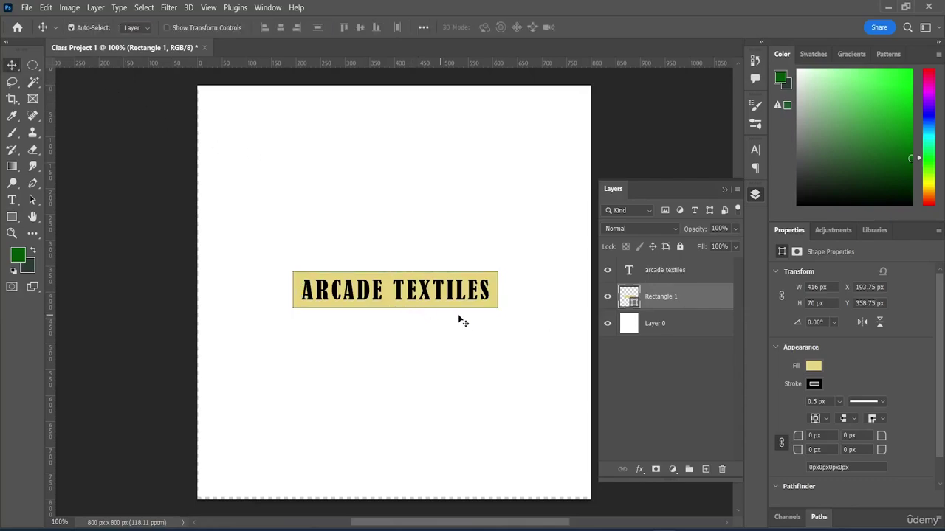
click(490, 313)
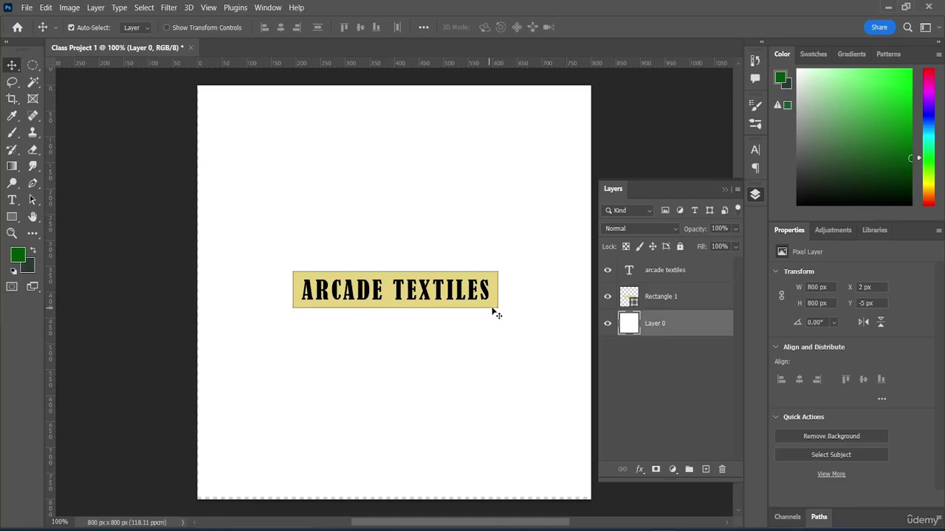
click(496, 295)
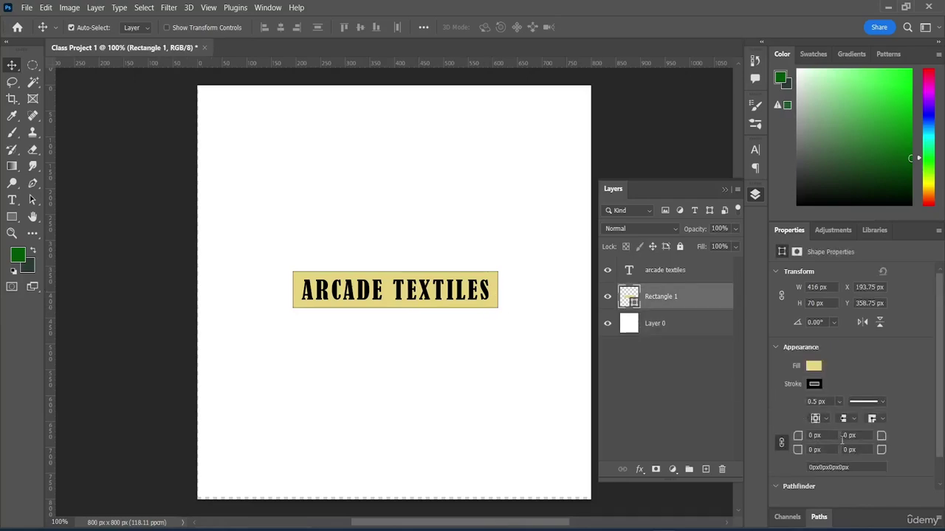
key(ctrl)
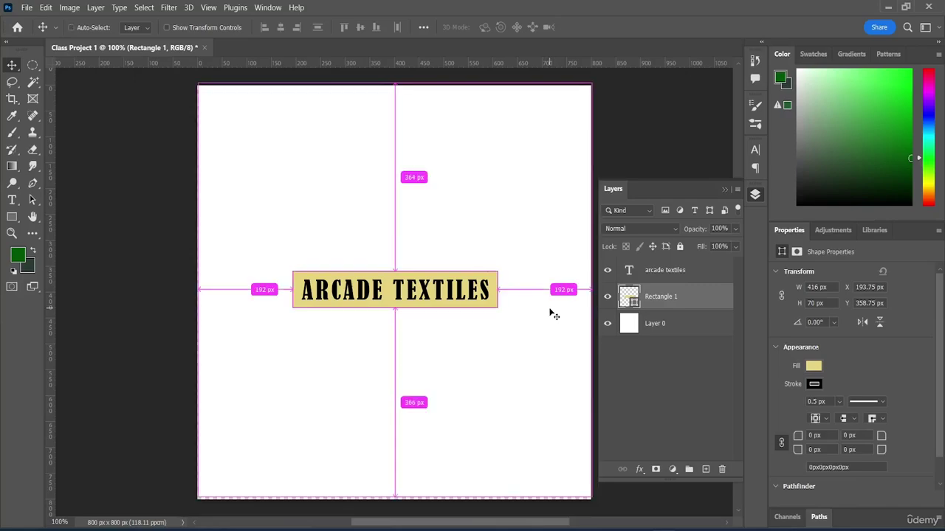
click(654, 372)
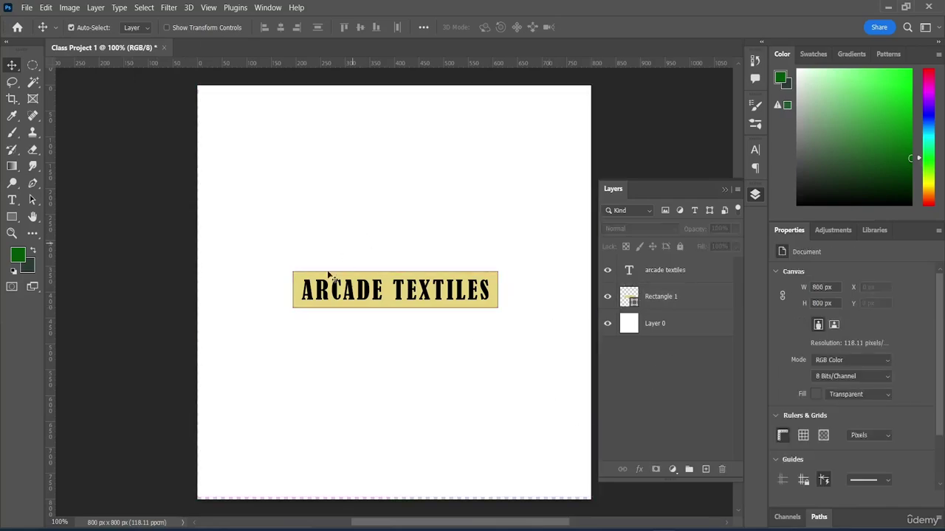
Choose the submarine from the Boats group as the shape for the Custom Shape tool.
click(11, 216)
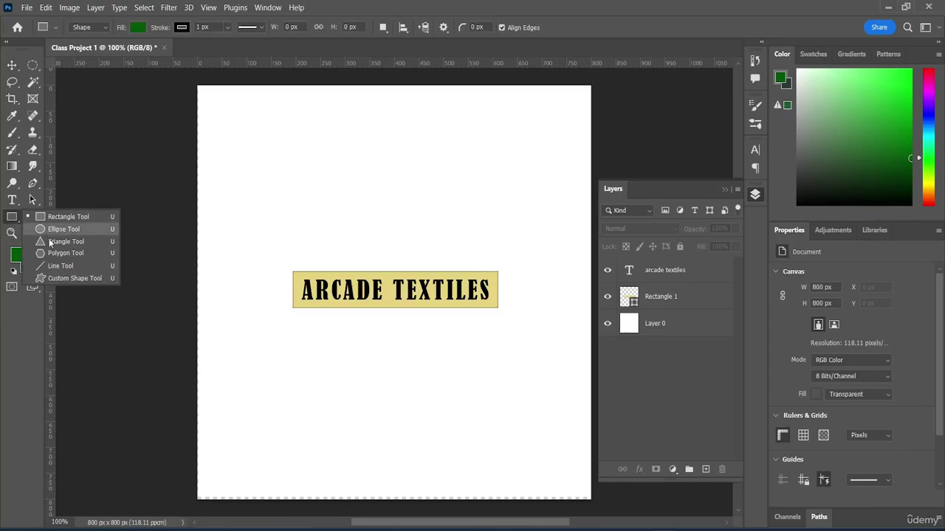
click(62, 278)
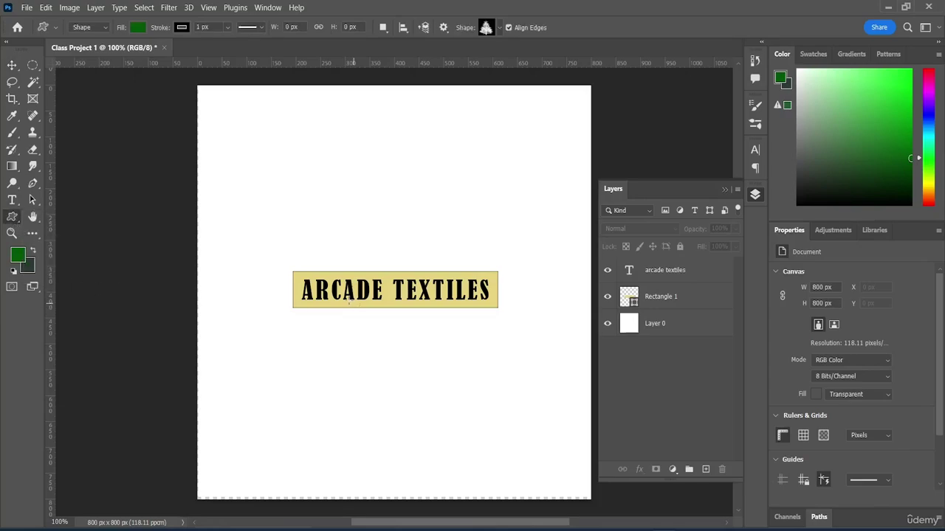
right_click(352, 244)
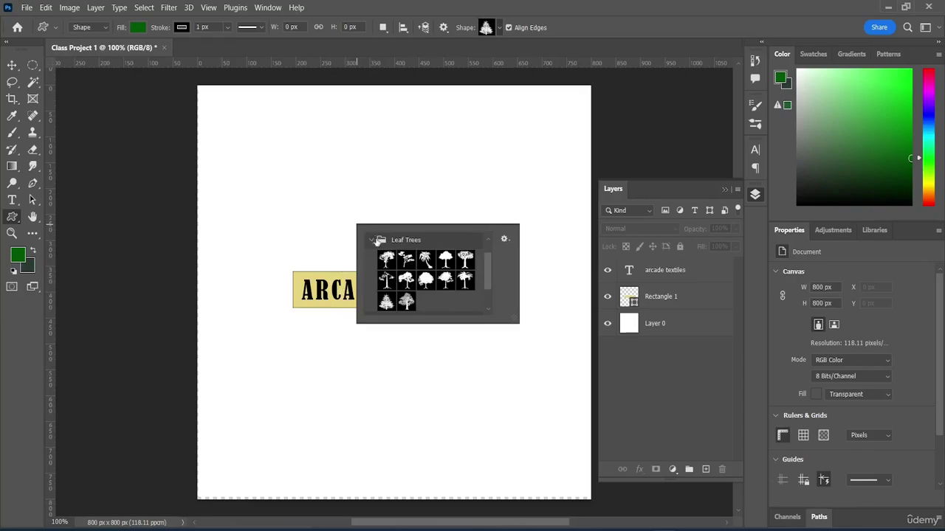
click(372, 240)
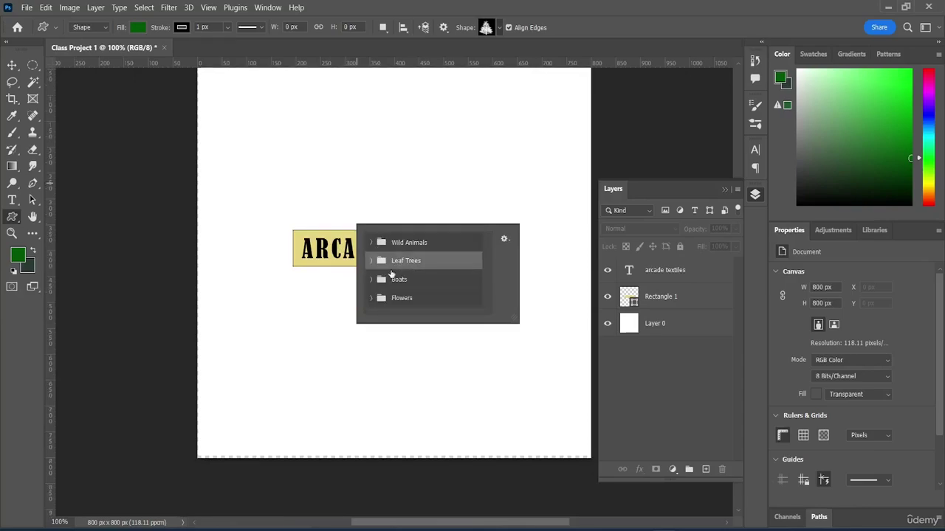
click(374, 280)
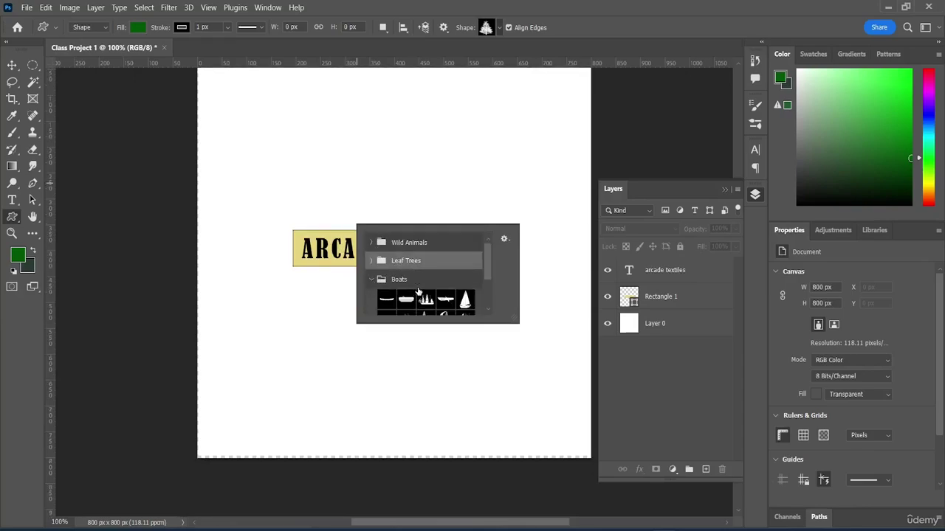
scroll(421, 294, down, 2)
scroll(435, 287, up, 1)
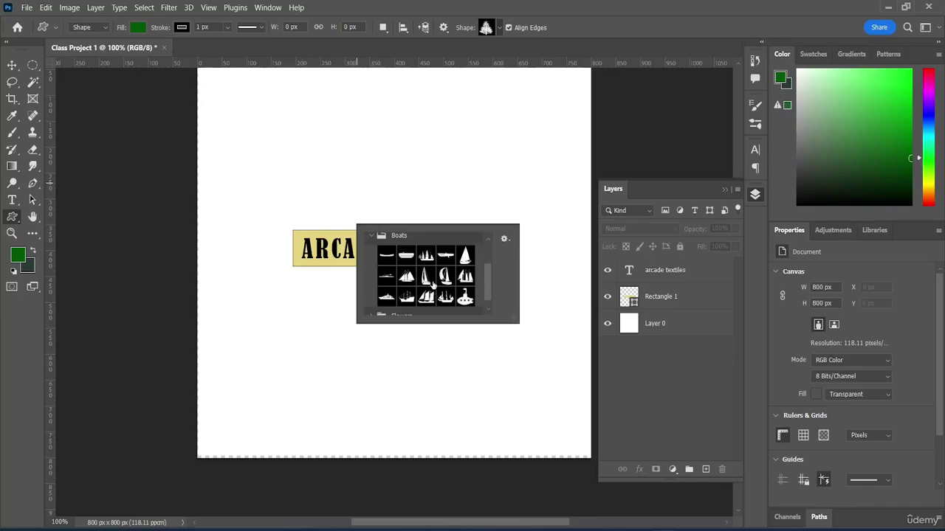
scroll(433, 285, up, 1)
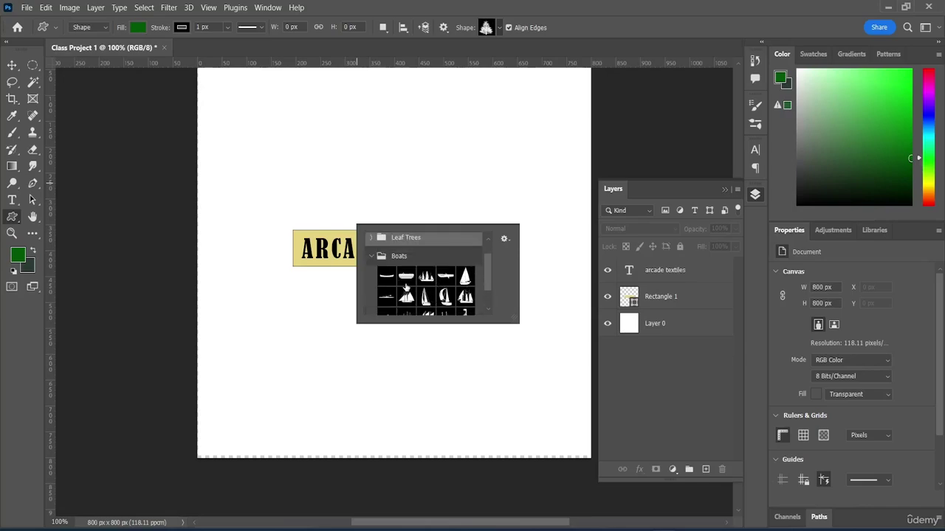
scroll(406, 288, down, 2)
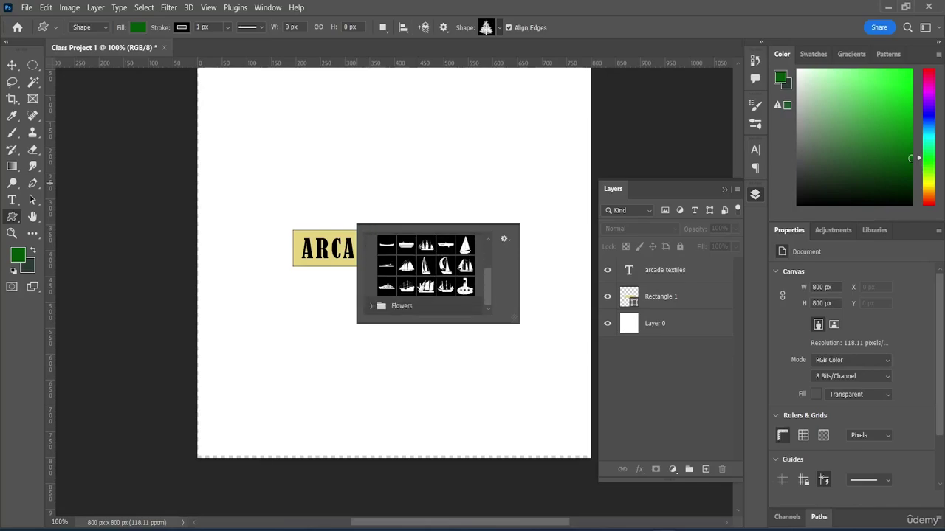
click(465, 288)
Draw a submarine about 76 x 72 px on a new layer below the yellow rectangle's right end and set its fill to none.
click(706, 470)
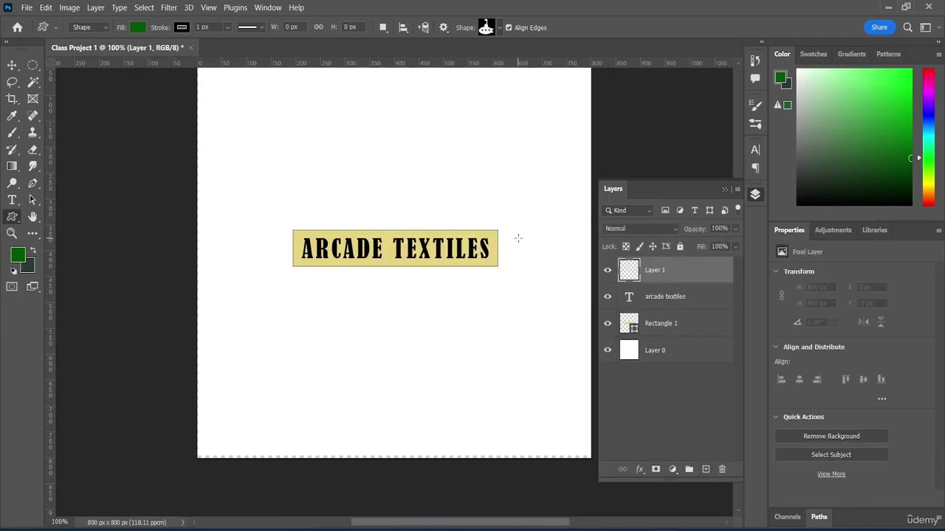
drag(468, 301, 506, 338)
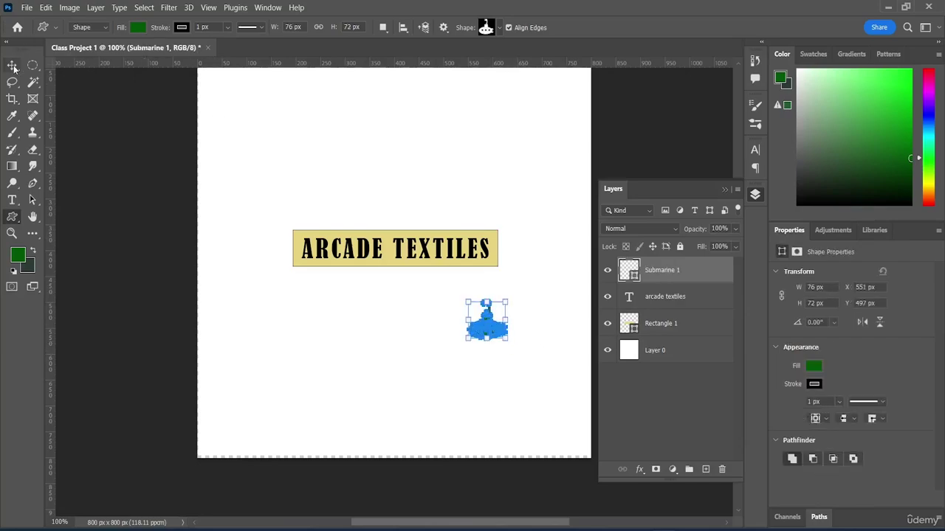
click(813, 366)
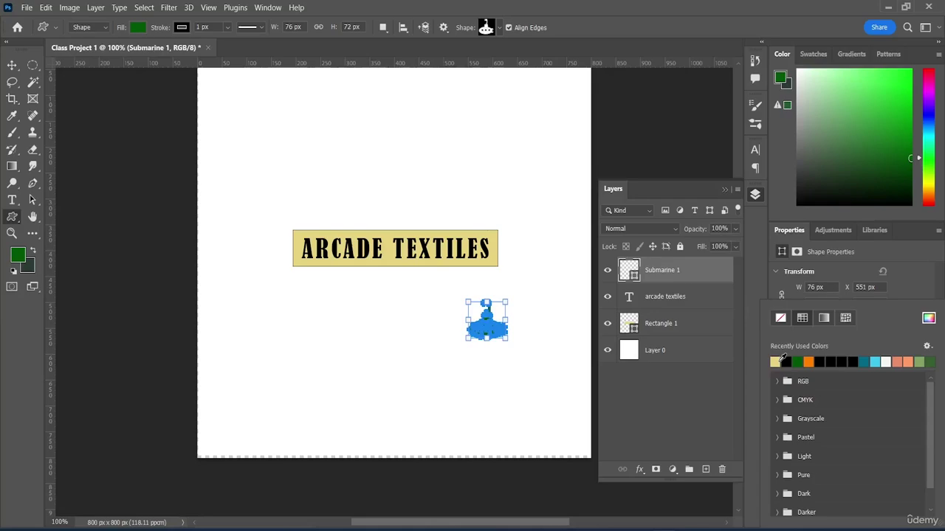
click(785, 318)
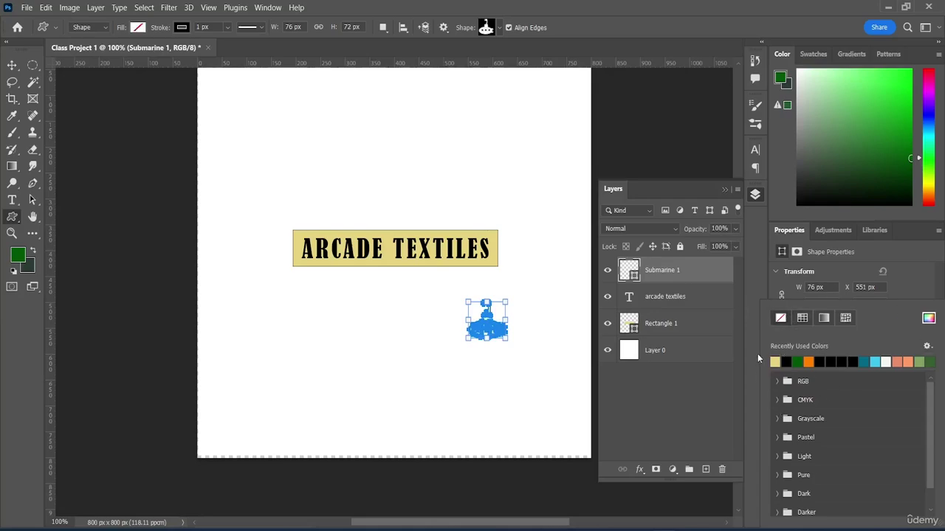
click(759, 359)
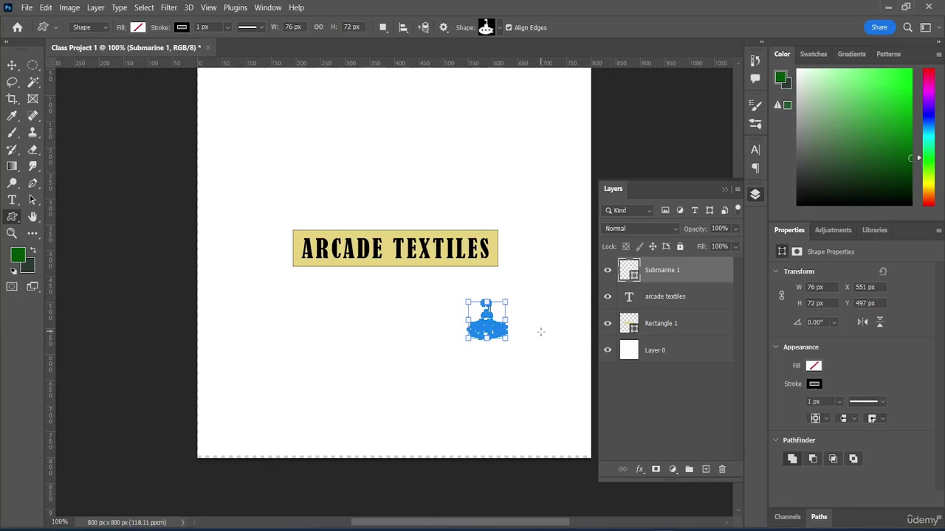
Move the submarine up beside the right end of the yellow rectangle, level with the ARCADE TEXTILES text.
click(12, 65)
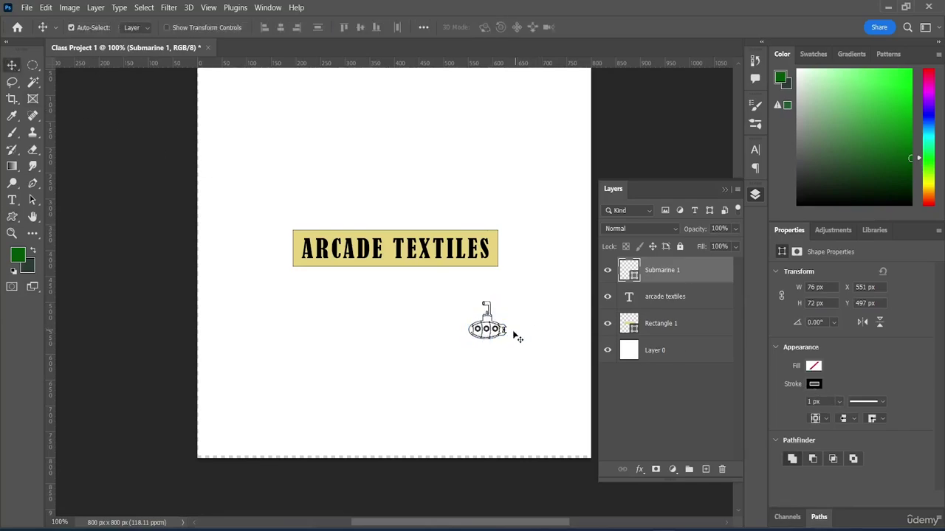
drag(496, 332, 525, 259)
click(532, 264)
scroll(583, 464, up, 2)
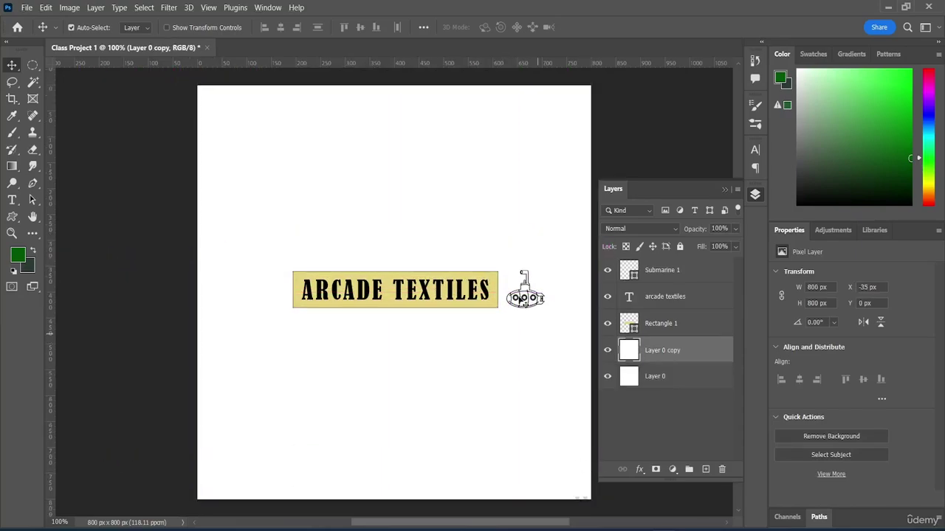
Try to place a second copy of the submarine next to the original and reposition it with Free Transform.
click(532, 296)
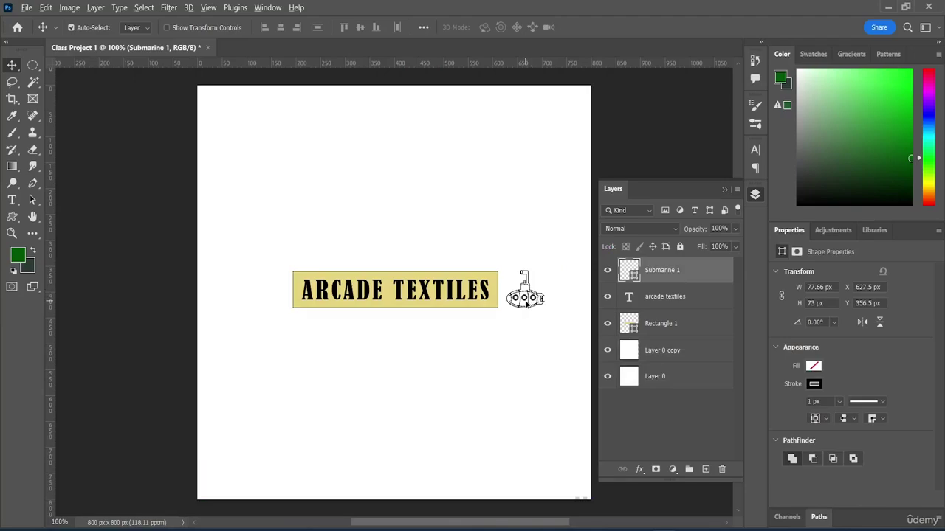
mouse_move(526, 304)
mouse_down()
mouse_move(517, 299)
mouse_move(543, 304)
mouse_up()
click(533, 302)
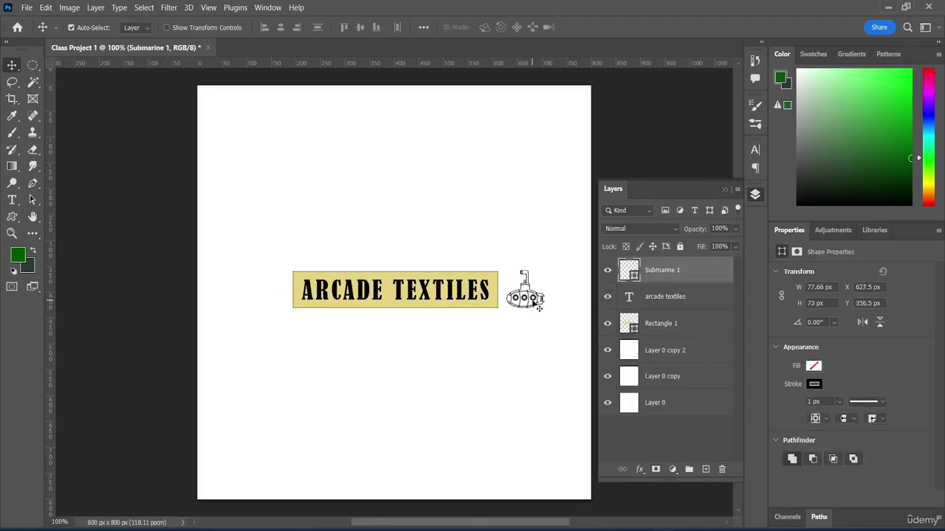
key(ctrl+t)
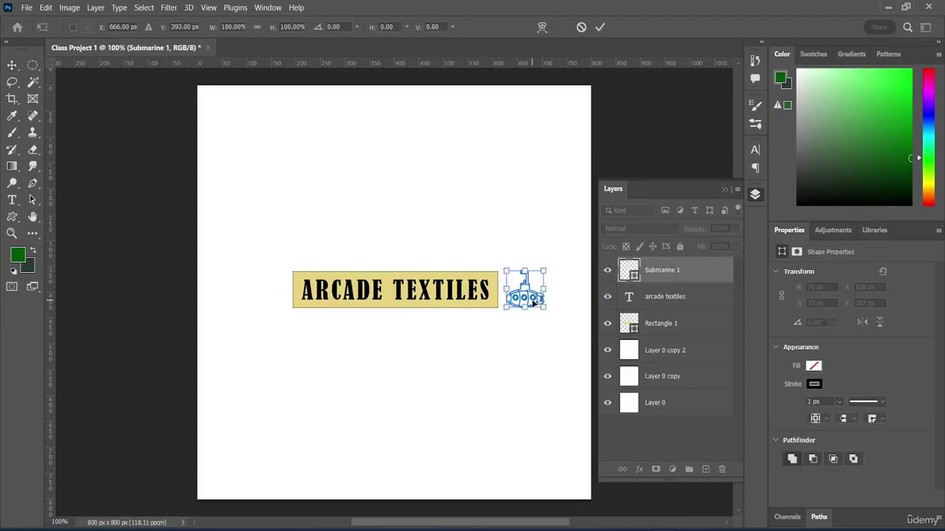
mouse_move(534, 303)
mouse_down()
mouse_move(530, 251)
mouse_move(528, 309)
mouse_up()
key(Return)
Duplicate the Submarine 1 layer and try to move the copy away from the original.
ctrl+click(666, 272)
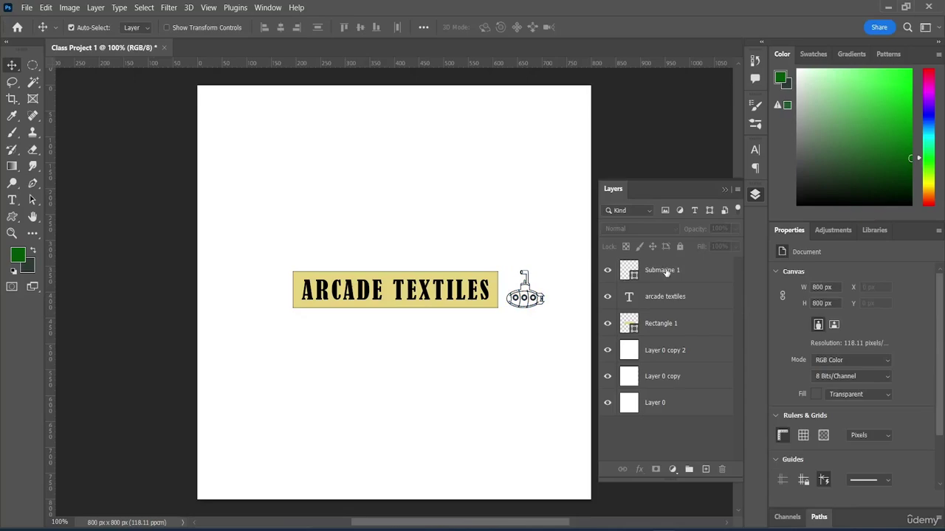
click(668, 273)
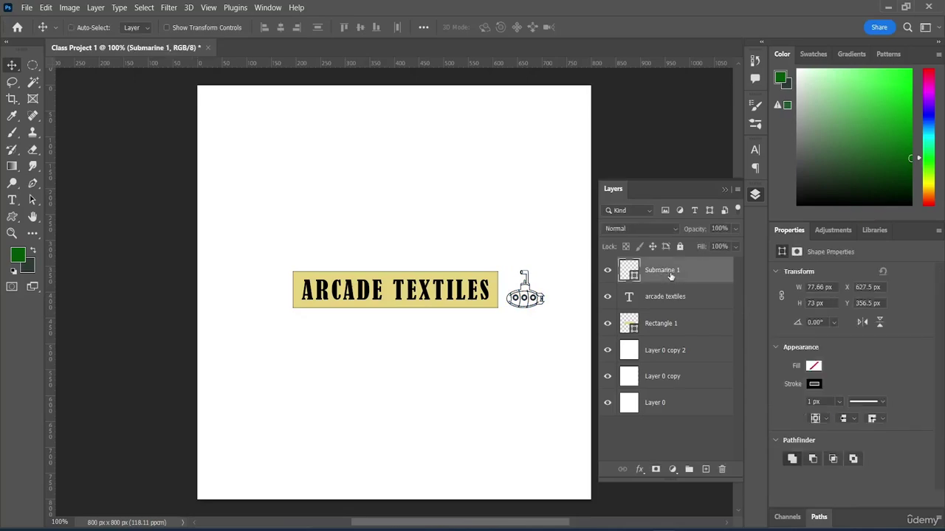
key(ctrl+j)
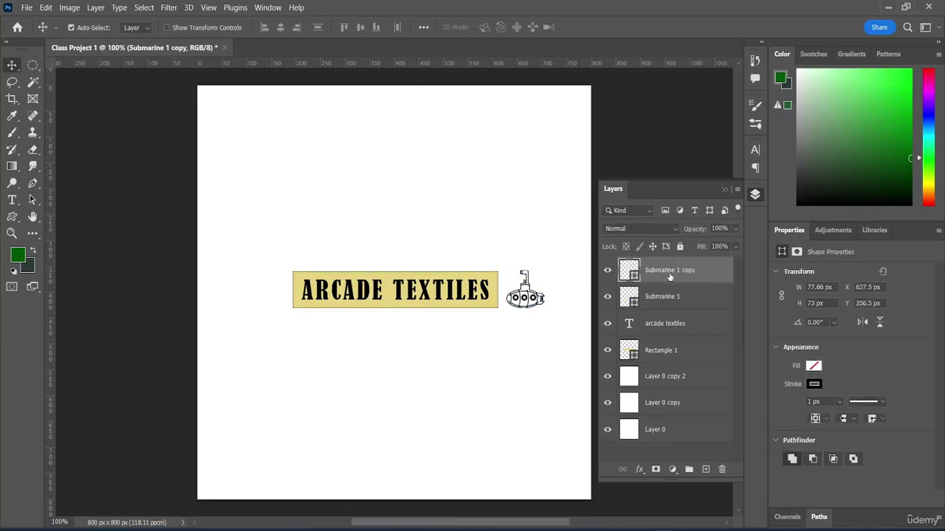
drag(524, 303, 559, 304)
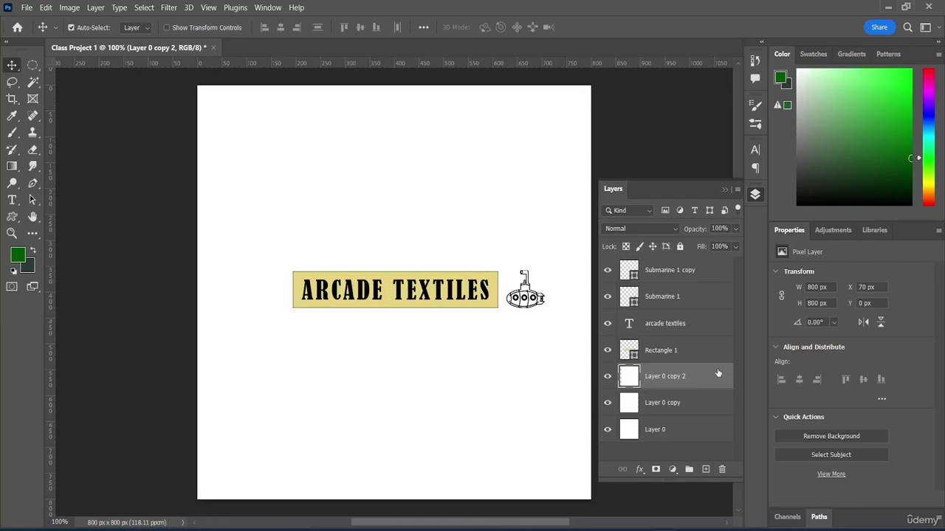
Lock the three white background layers: Layer 0 copy 2, Layer 0 and Layer 0 copy.
click(680, 248)
click(711, 438)
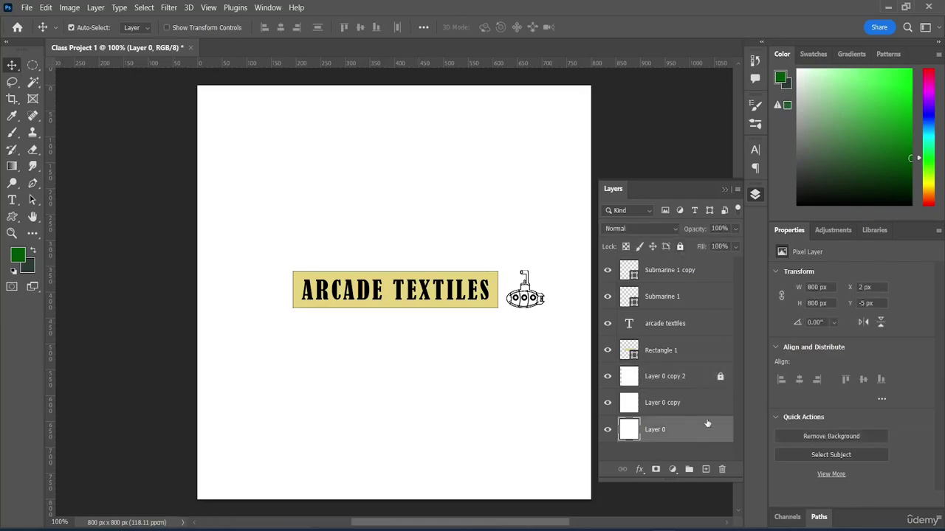
click(681, 248)
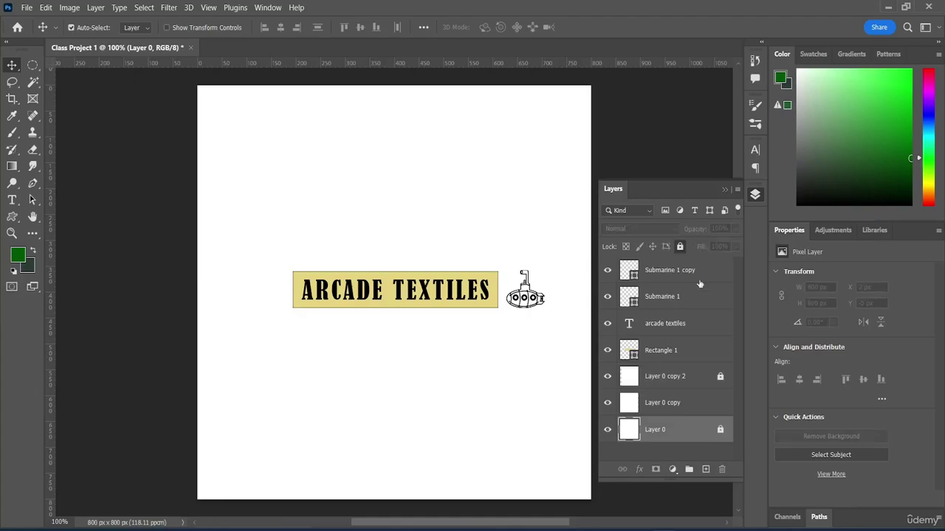
click(712, 407)
click(679, 248)
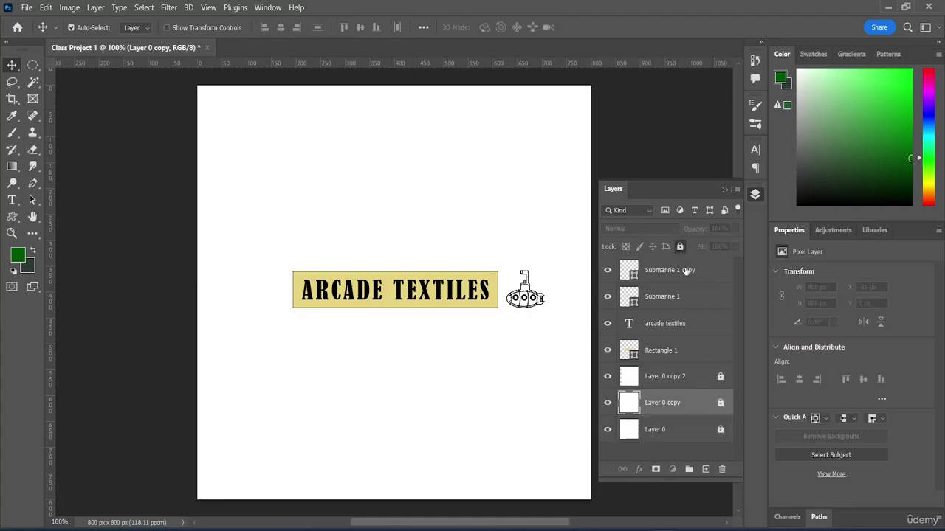
Move the Submarine 1 copy to the left of the yellow rectangle, mirroring the original's position, and leave all layers deselected.
click(686, 271)
shift+click(524, 298)
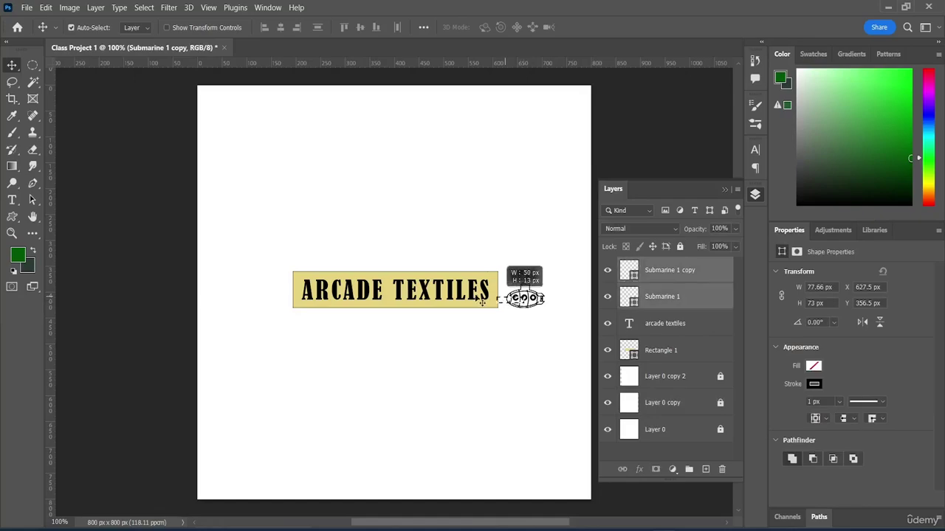
shift+click(476, 288)
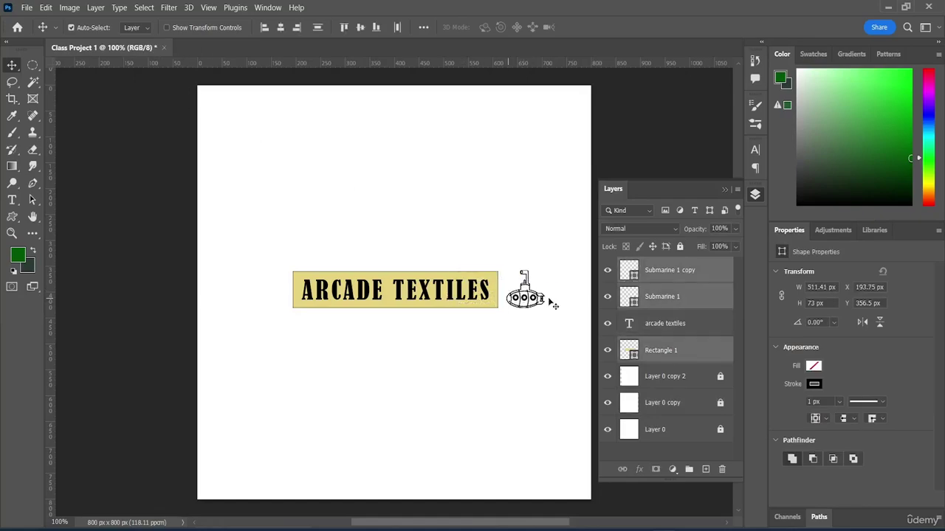
click(660, 434)
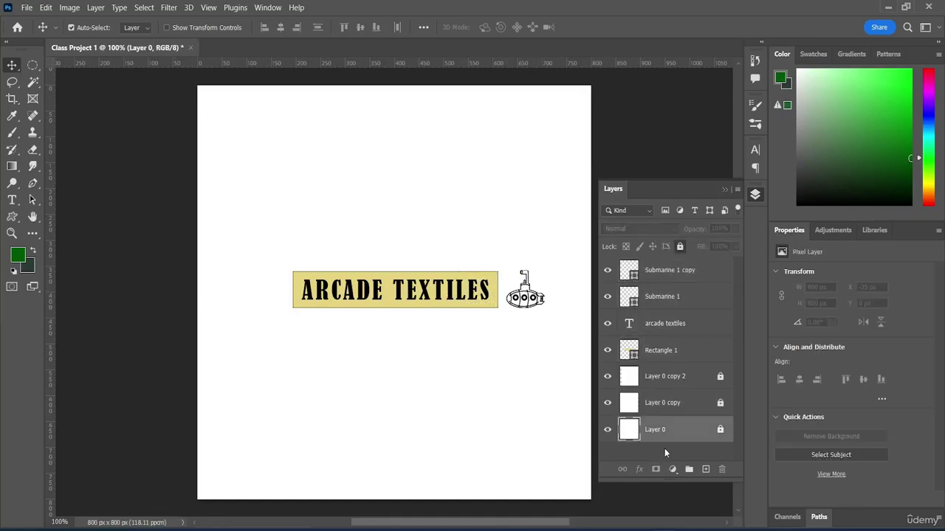
click(675, 271)
drag(525, 290, 277, 281)
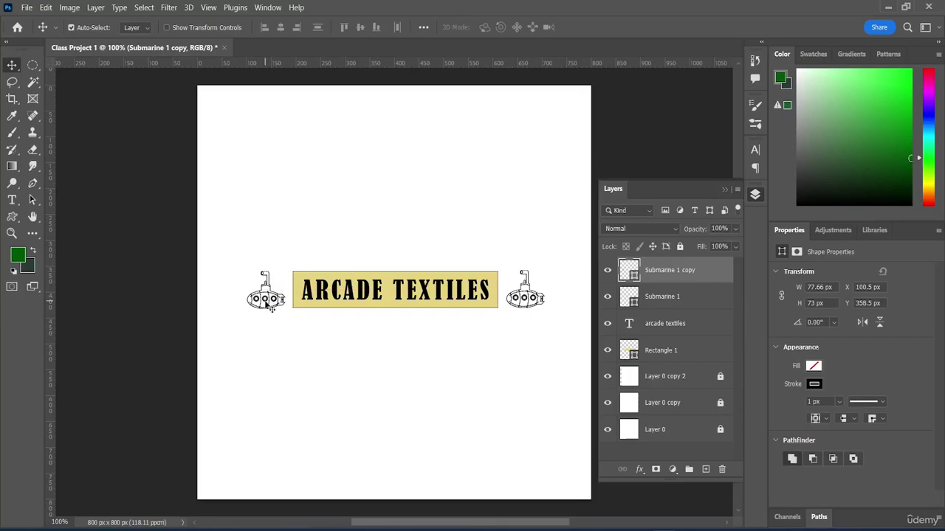
click(261, 249)
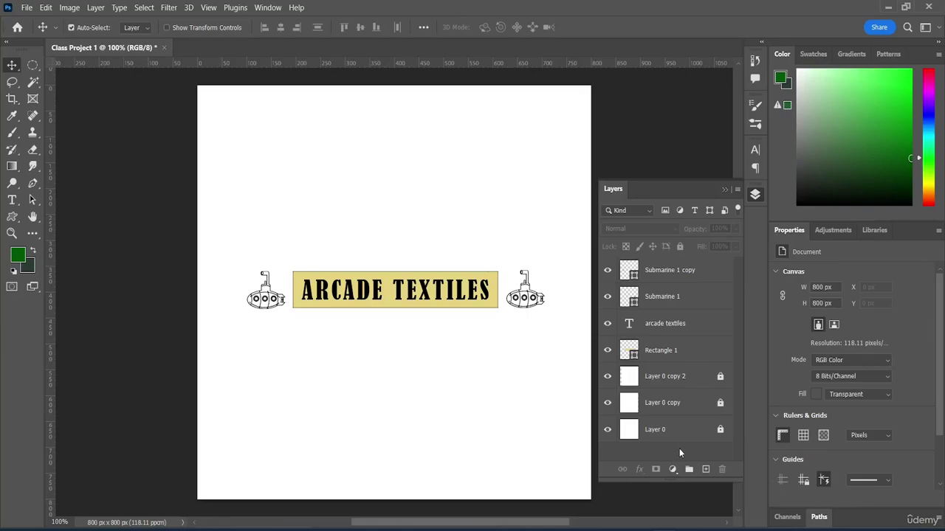
Unlock the surplus white layers Layer 0 copy and Layer 0, and delete both.
click(719, 403)
click(692, 404)
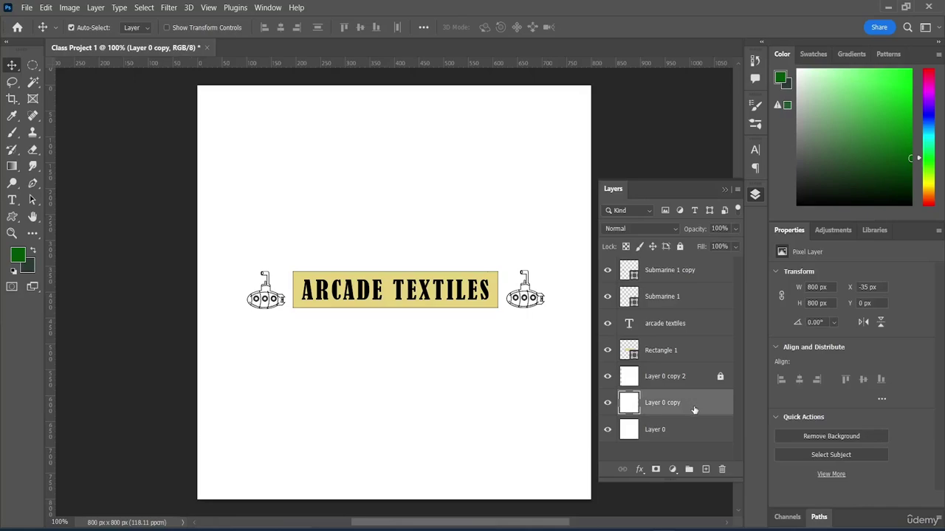
shift+click(696, 425)
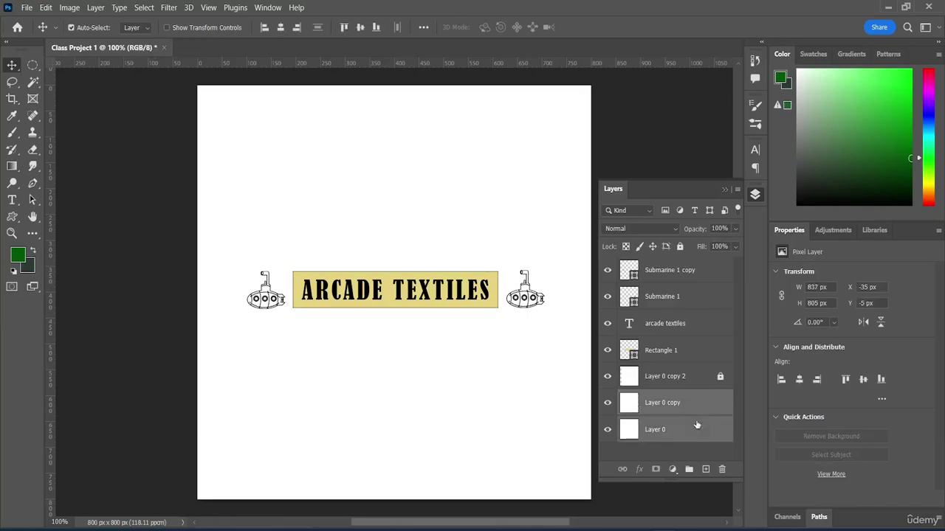
key(Delete)
click(692, 421)
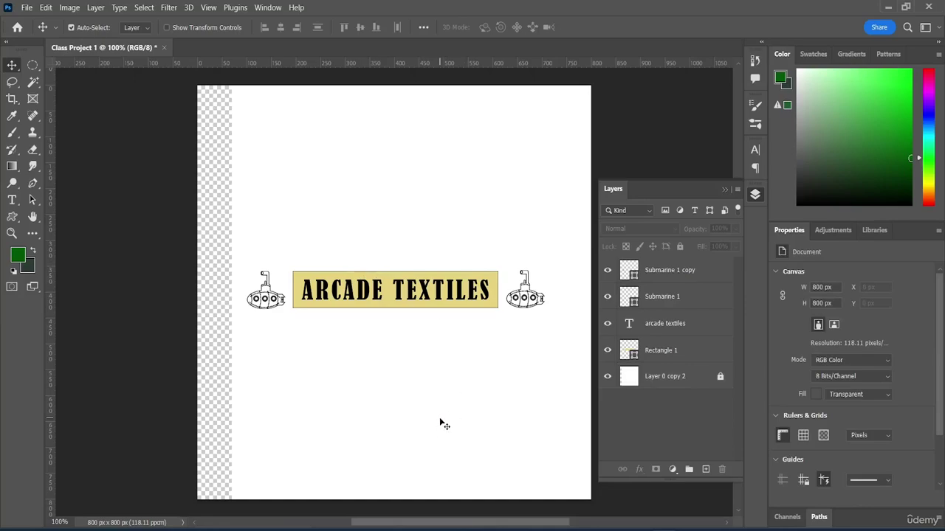
Unlock Layer 0 copy 2 and shift it left so the white background covers the transparent strip of the canvas.
drag(442, 421, 394, 419)
click(684, 379)
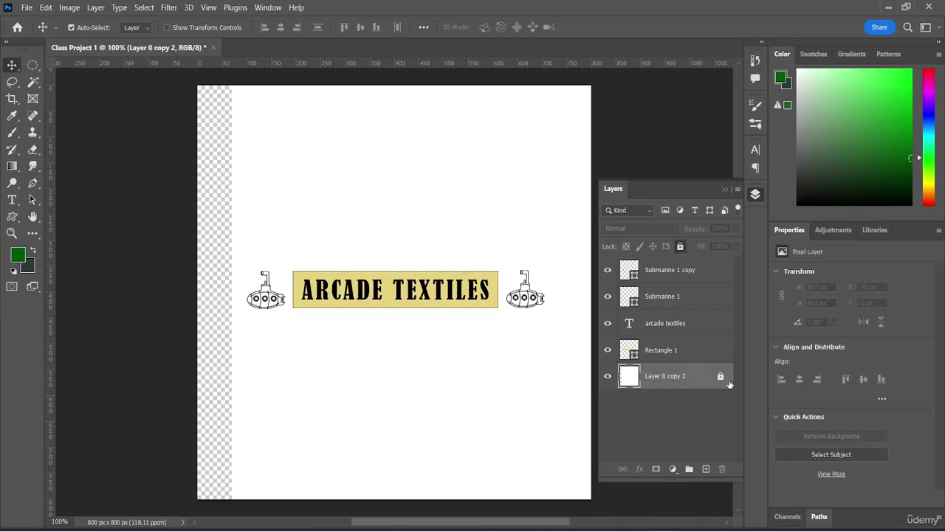
click(720, 378)
drag(366, 386, 332, 389)
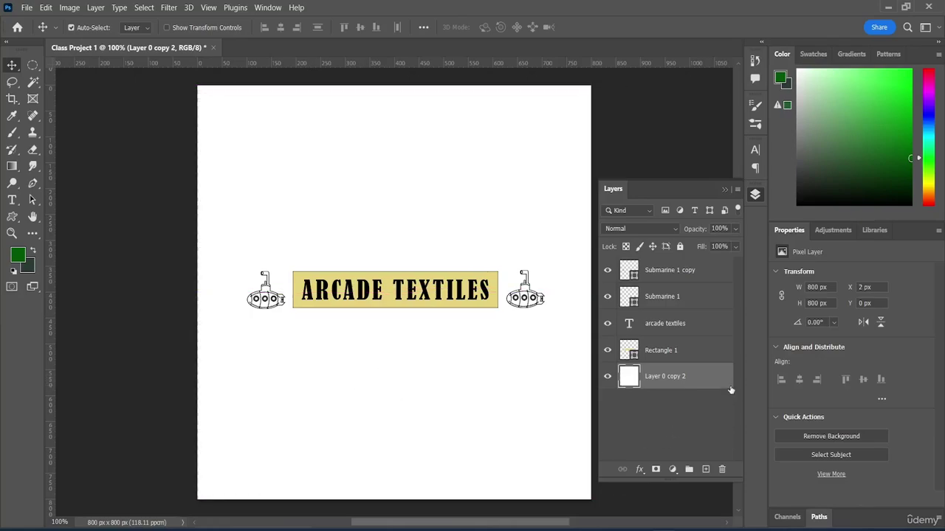
Lock the Layer 0 copy 2 background and draw a flat triangle about 417 x 35 px above the yellow rectangle.
click(680, 247)
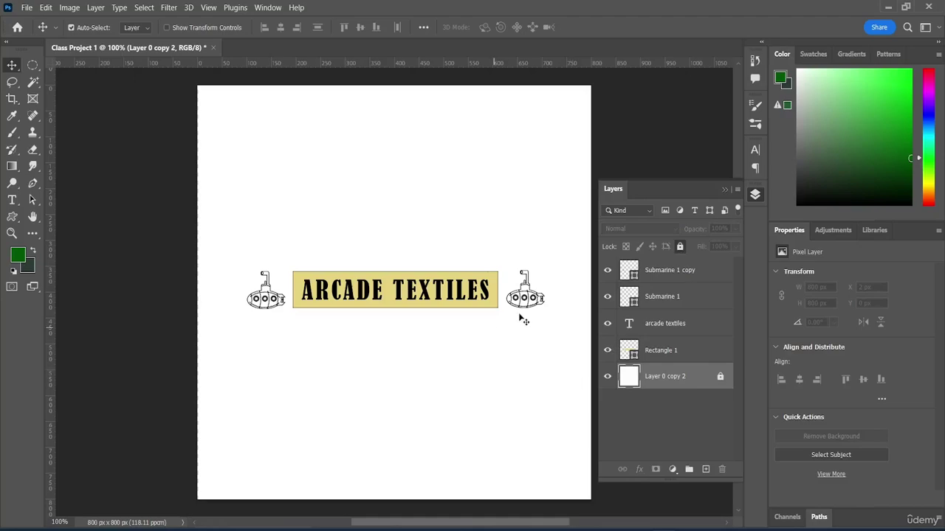
click(12, 217)
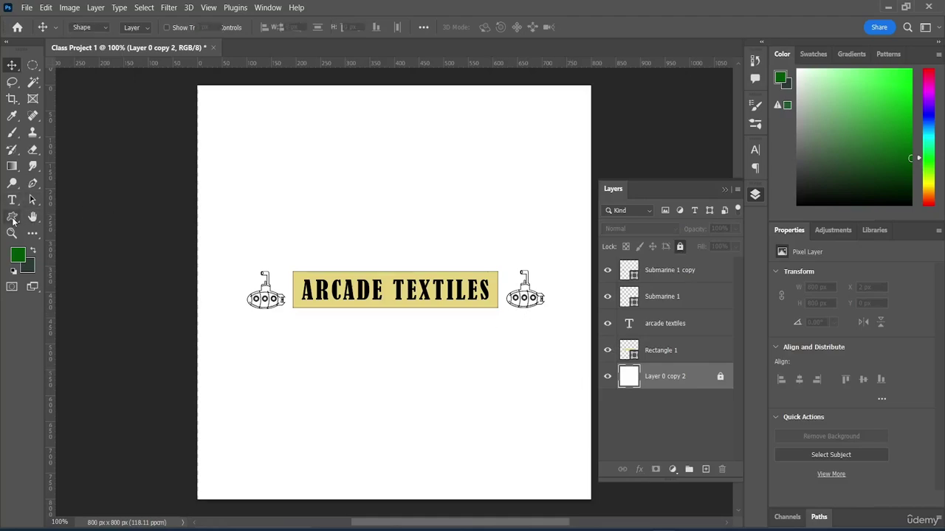
click(60, 242)
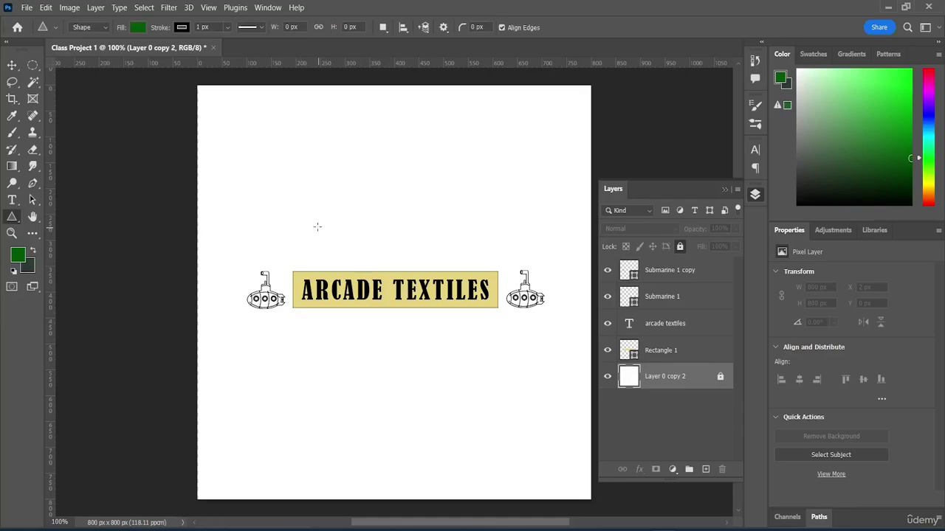
drag(330, 243, 531, 231)
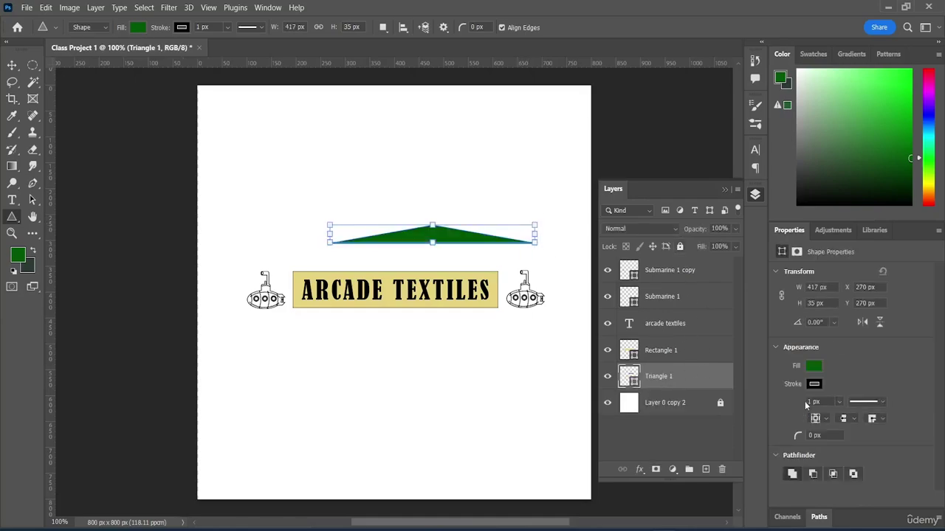
Fill the triangle with the recently used orange and centre it just above the yellow rectangle's top edge.
click(813, 366)
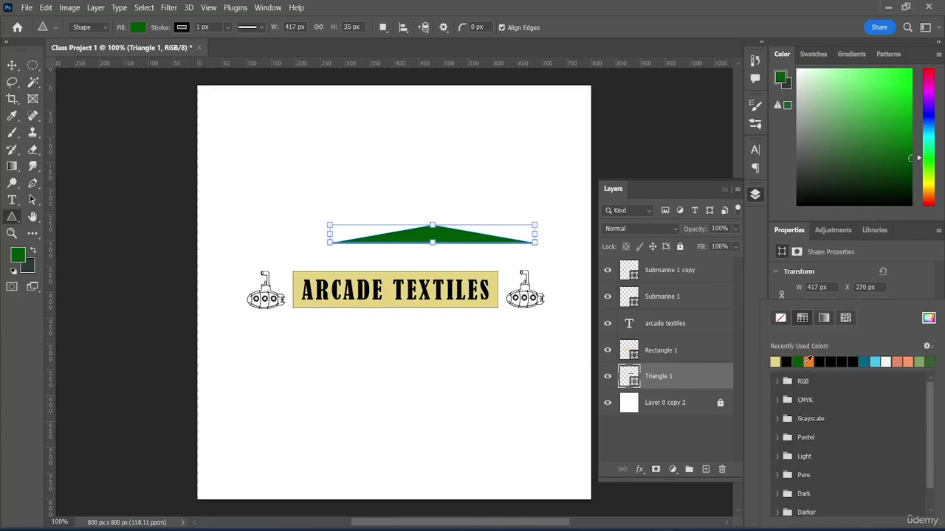
click(808, 362)
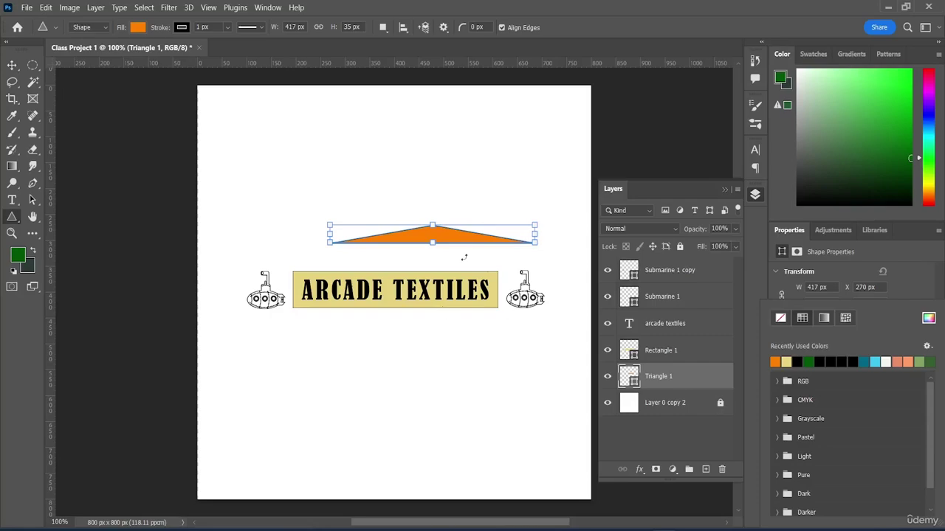
key(v)
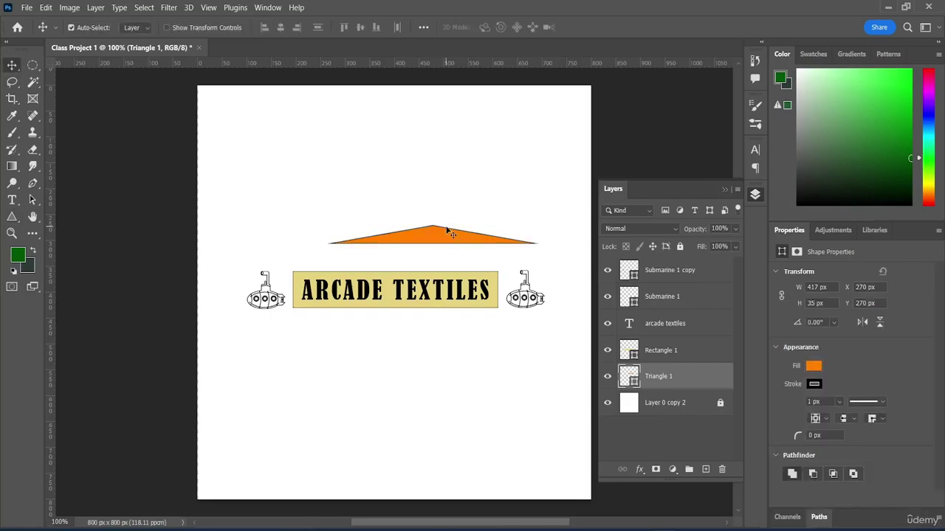
drag(444, 236, 411, 257)
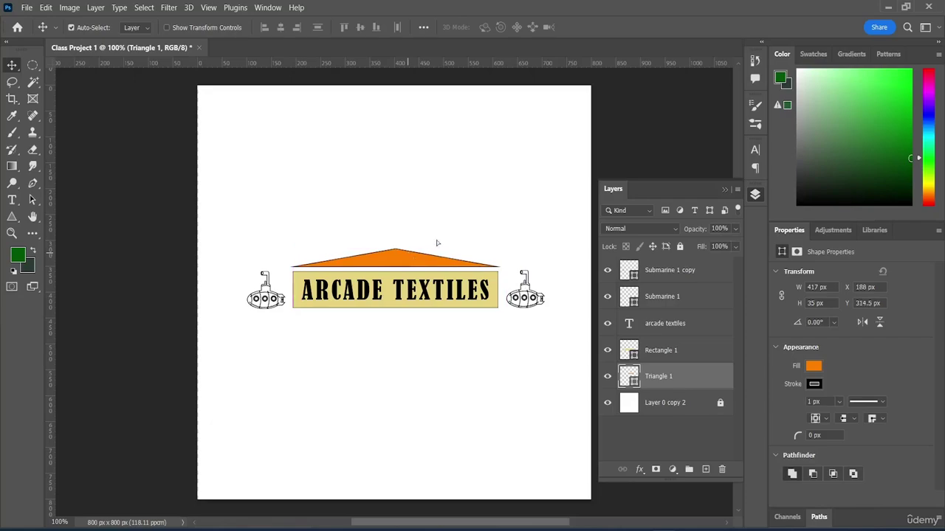
click(507, 237)
Duplicate the orange triangle and move the copy below the yellow rectangle.
click(405, 262)
key(ctrl)
key(ctrl+j)
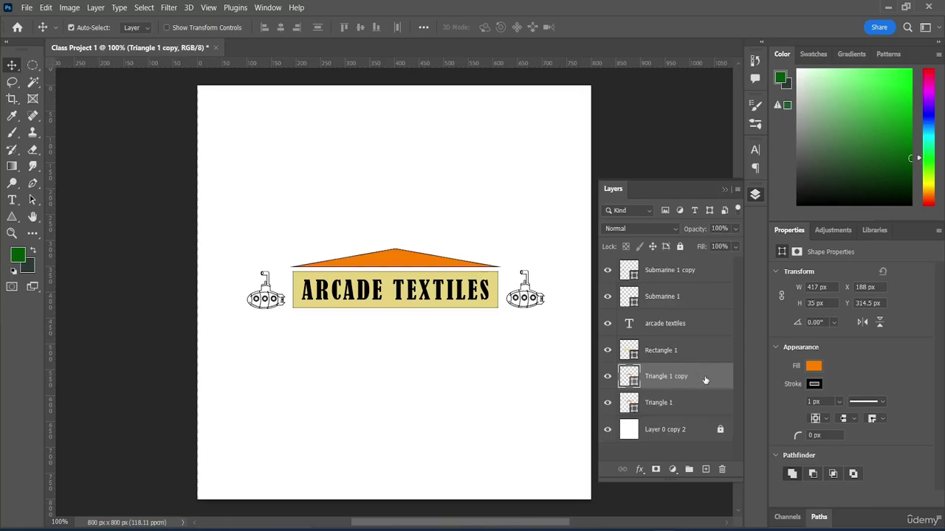
drag(403, 262, 393, 331)
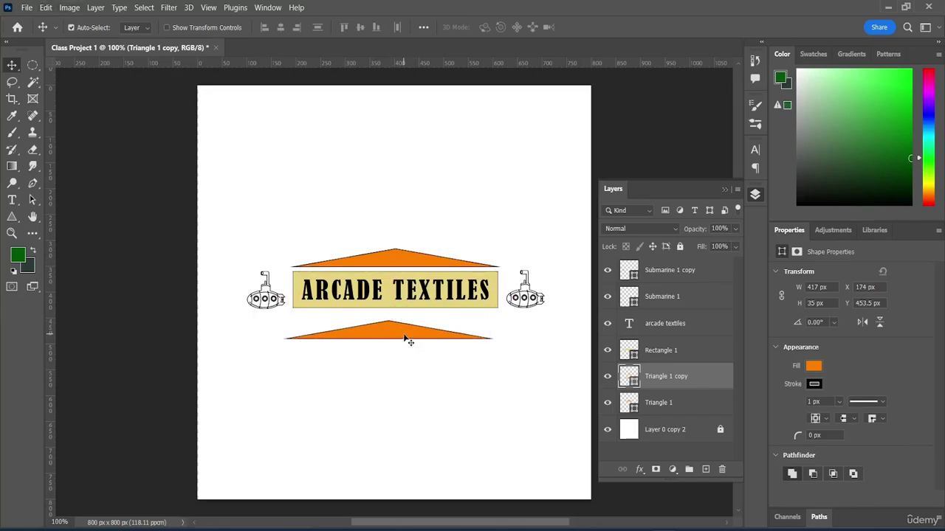
Rotate the triangle copy about 180° to point downward, centre it just below the yellow rectangle, and deselect it.
key(ctrl+t)
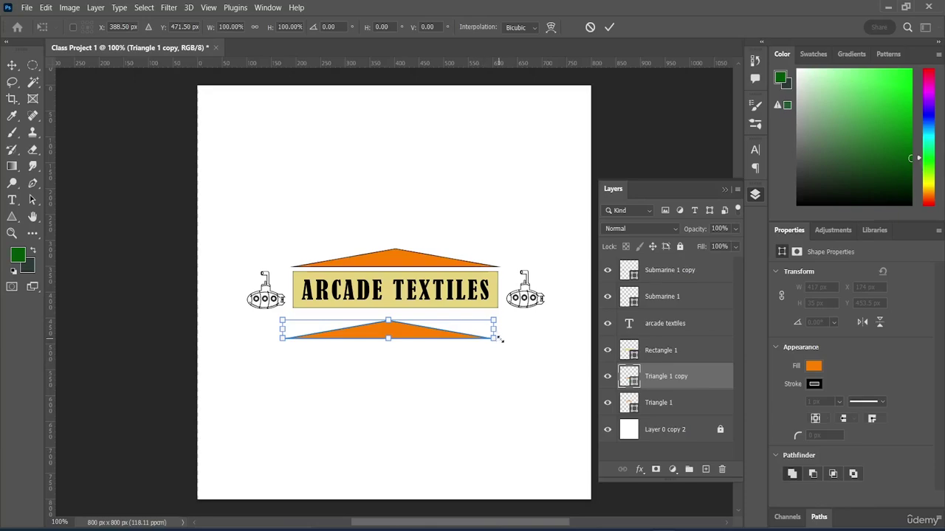
drag(495, 350, 285, 312)
drag(395, 330, 401, 324)
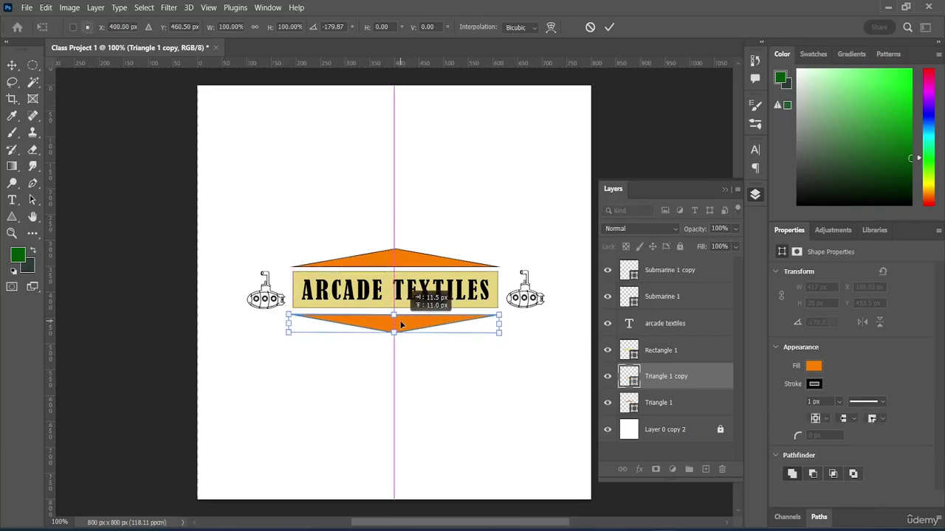
drag(401, 325, 401, 326)
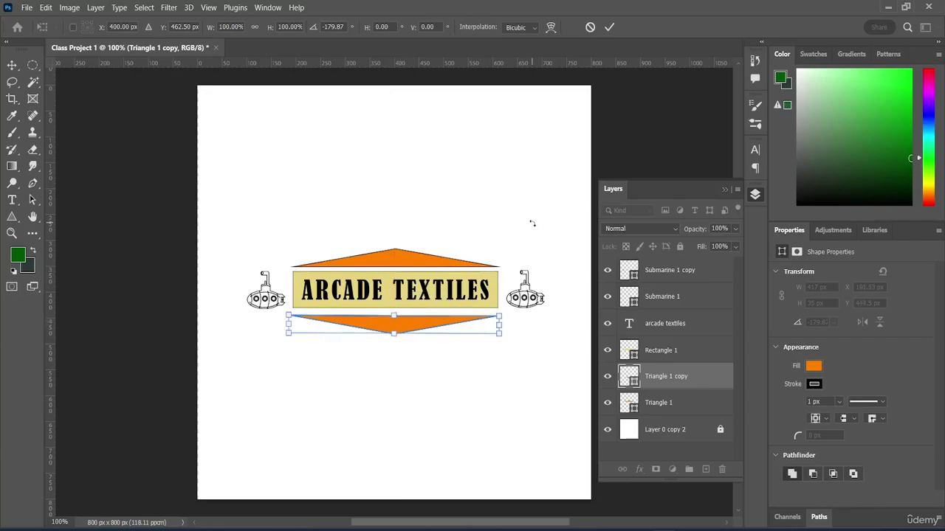
click(610, 28)
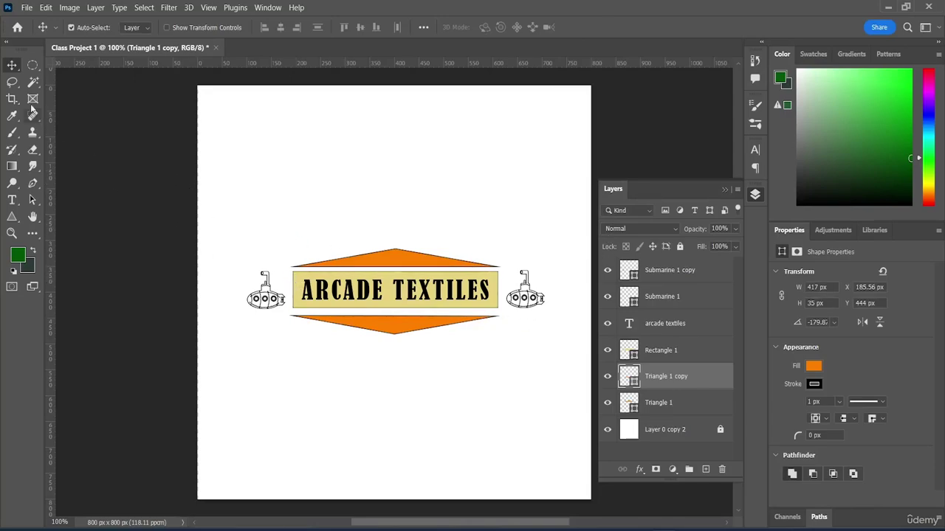
click(480, 388)
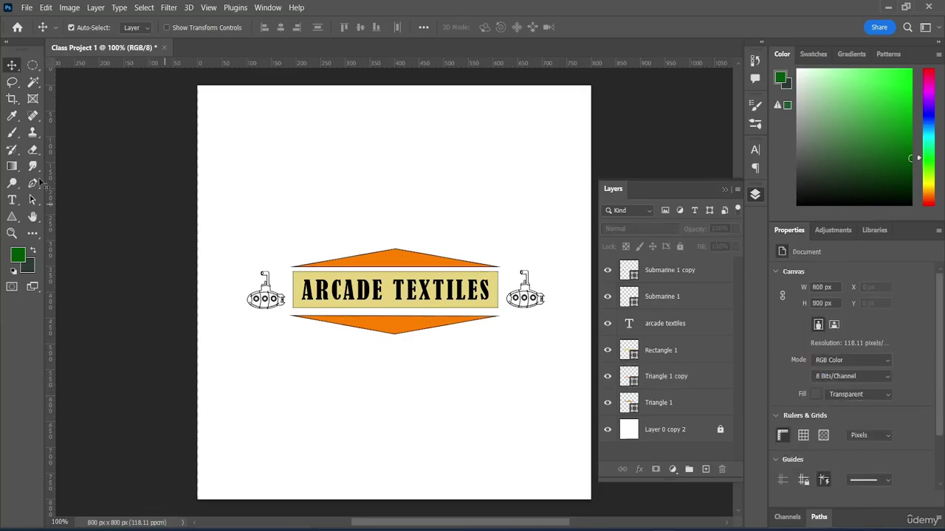
Draw an ellipse about 97 x 128 px over the submarine on the left of the text.
click(11, 217)
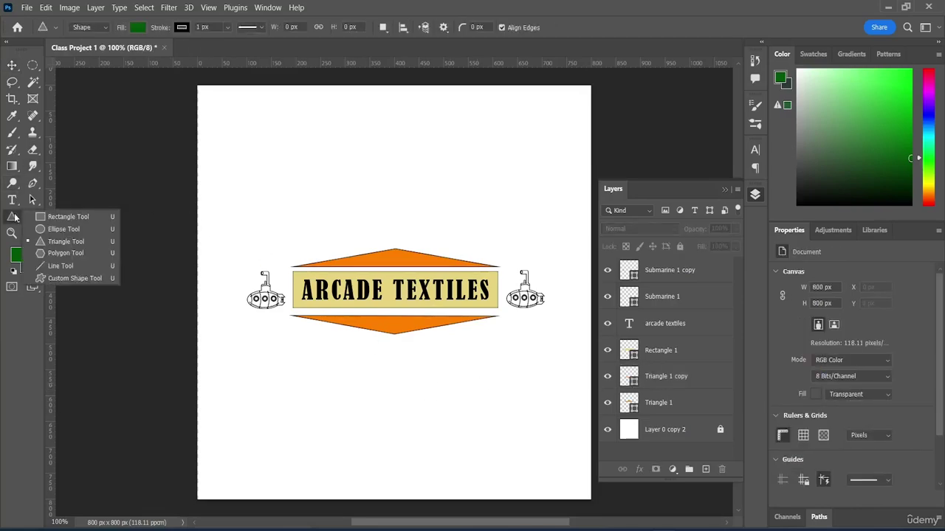
click(52, 228)
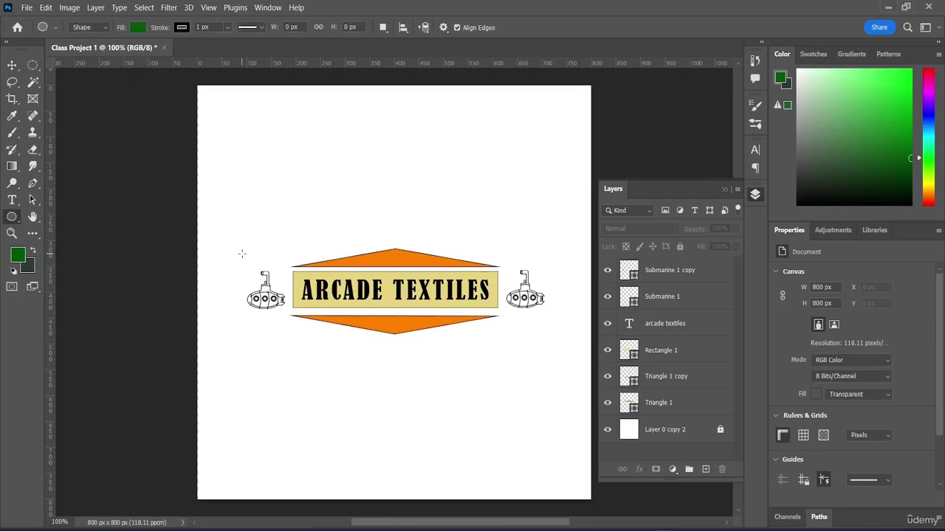
drag(242, 252, 286, 310)
drag(289, 317, 289, 322)
drag(265, 254, 265, 258)
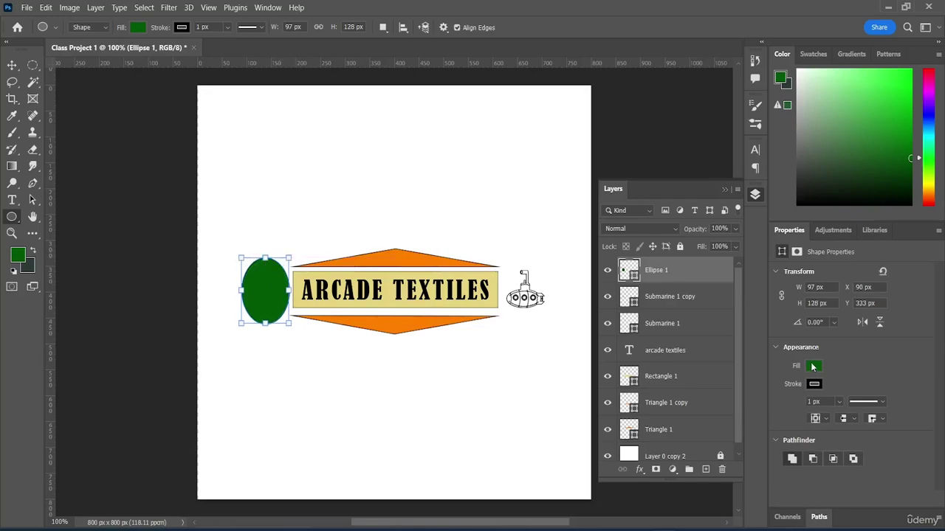
Remove the ellipse's fill and set its stroke width to 4 px.
click(812, 365)
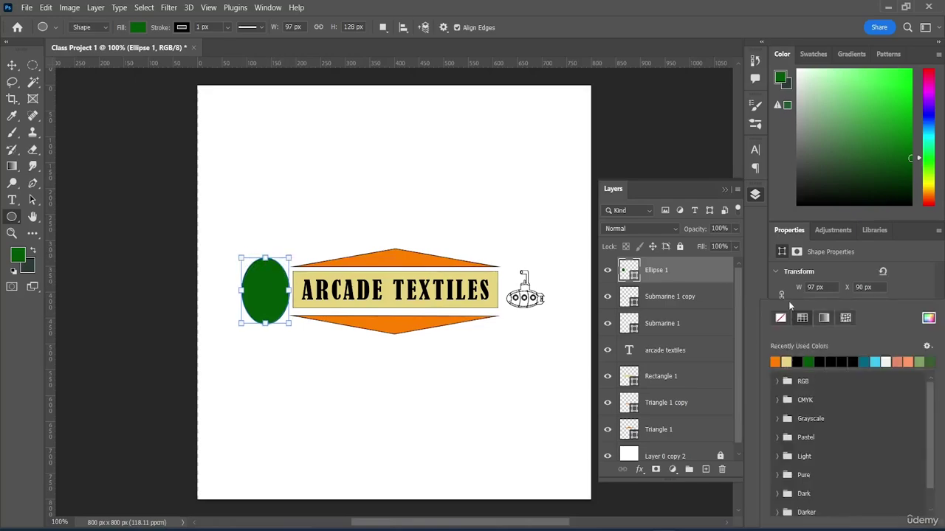
click(781, 318)
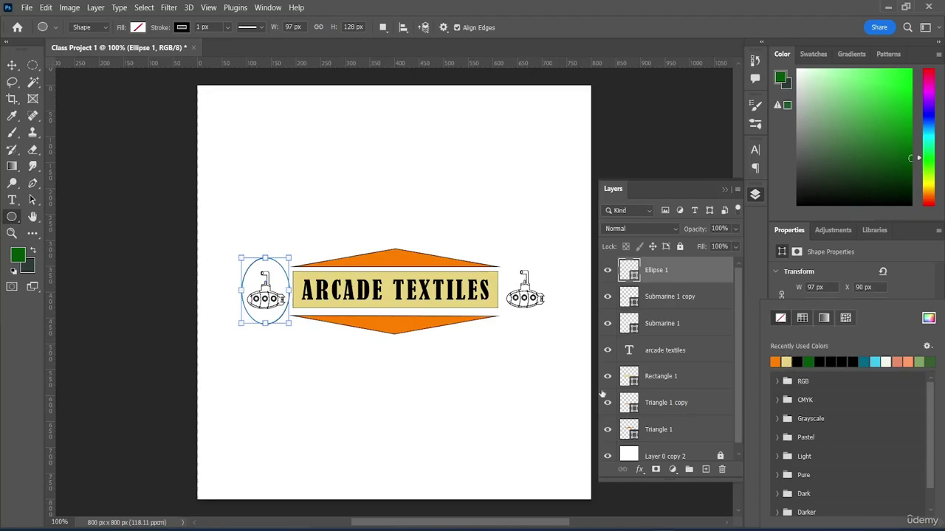
click(910, 286)
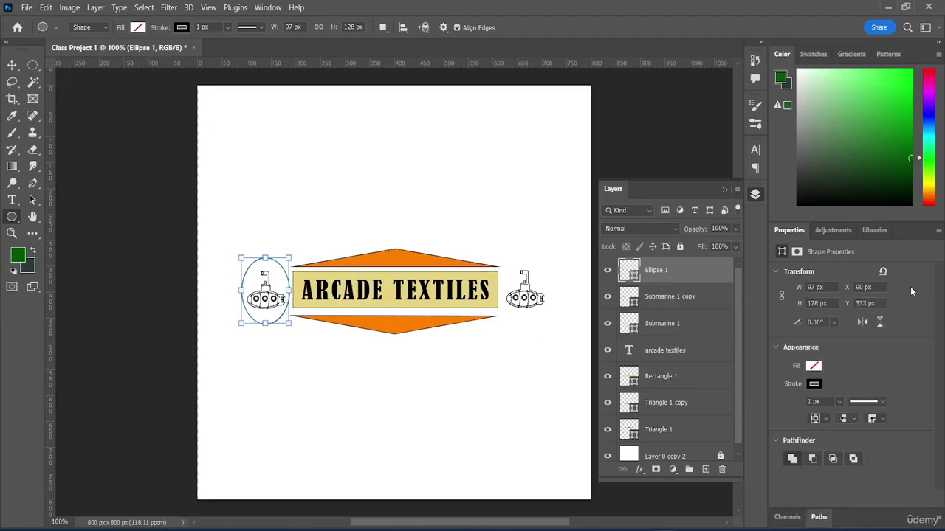
click(840, 403)
drag(845, 419, 844, 418)
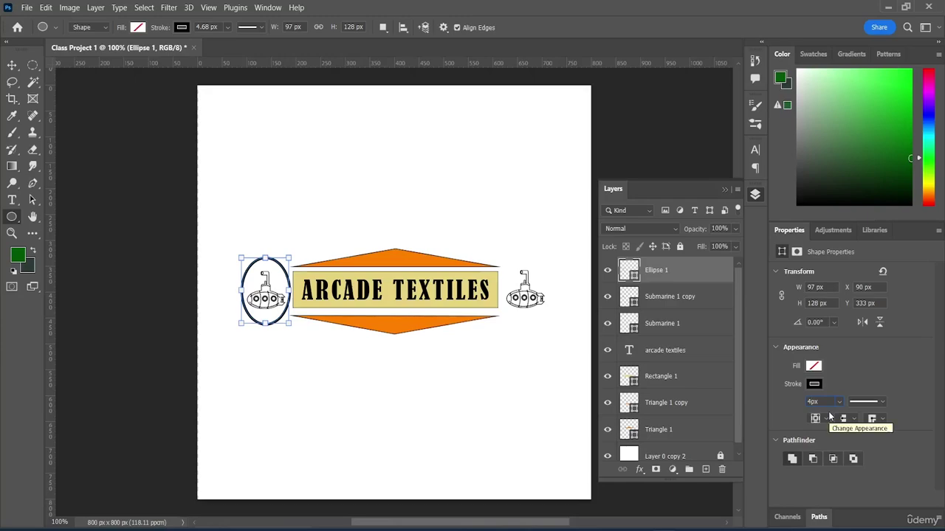
key(Return)
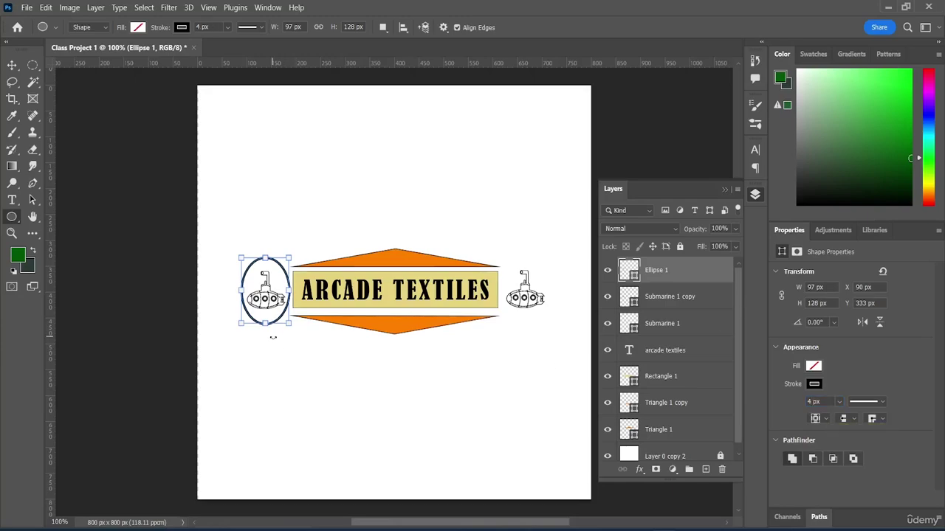
Reduce the ellipse's height from both ends to about 95 px so it forms a near circle around the left submarine.
drag(266, 327, 265, 318)
drag(266, 258, 270, 268)
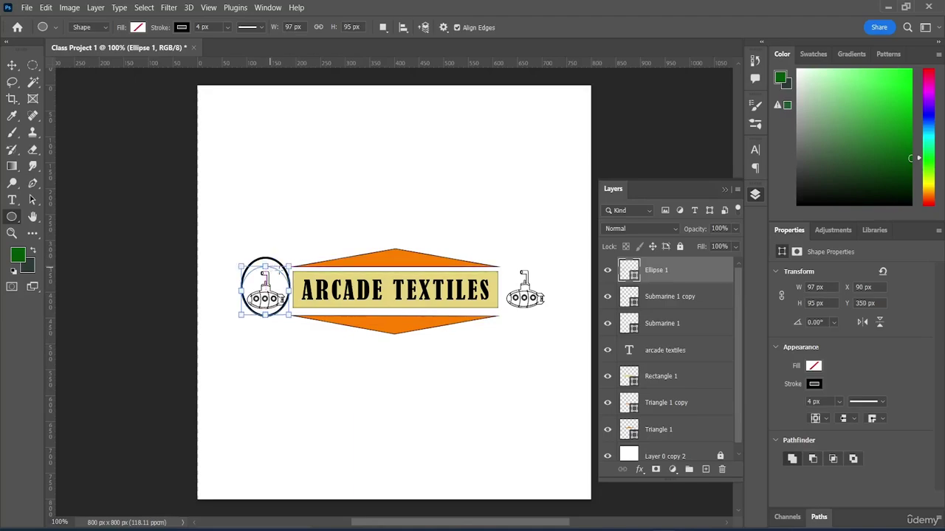
click(291, 347)
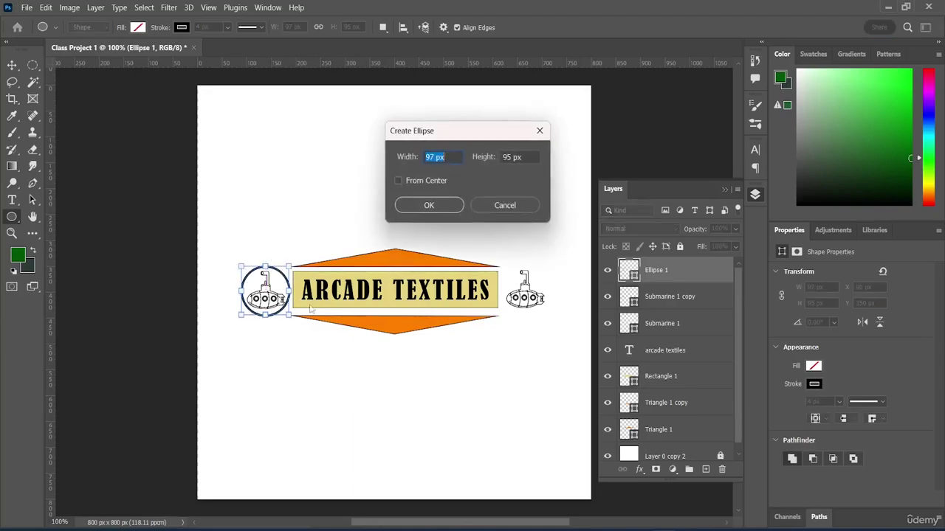
click(505, 204)
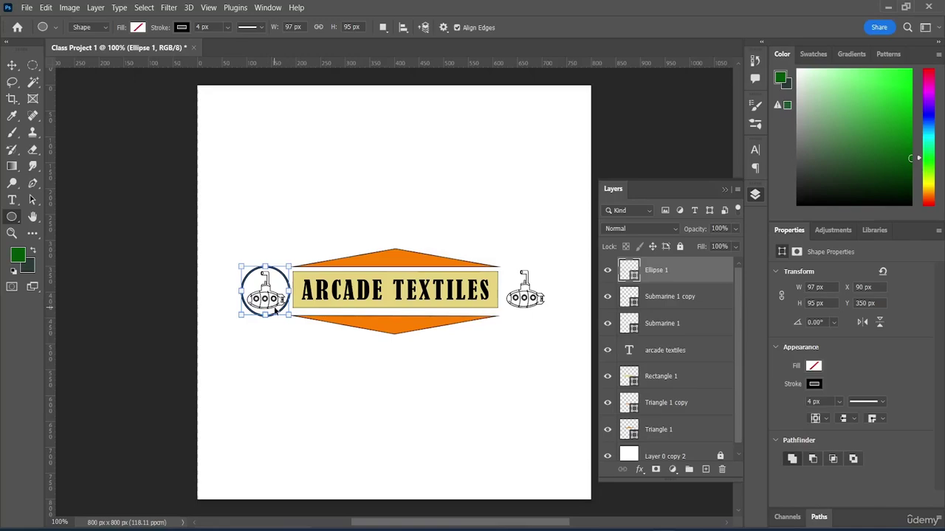
Duplicate the ellipse outline, move the copy around the right submarine, and leave all layers deselected.
key(ctrl+j)
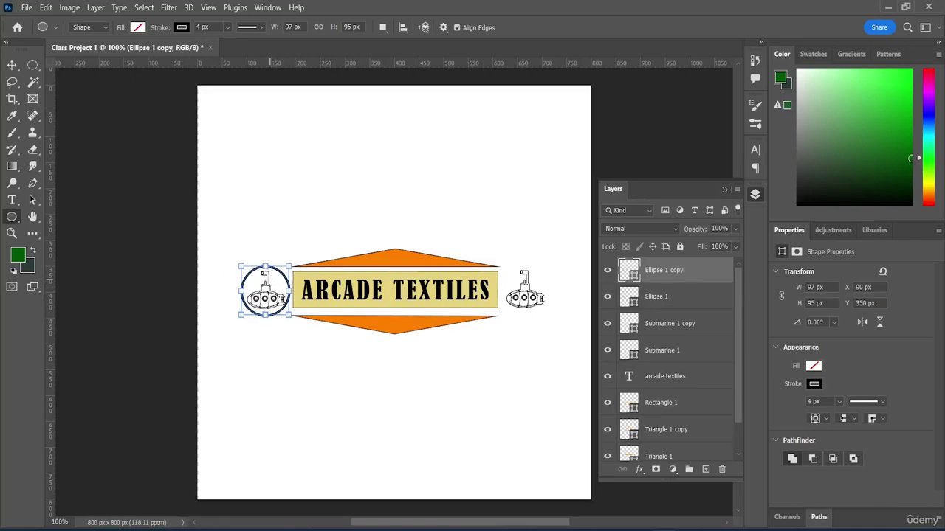
click(12, 67)
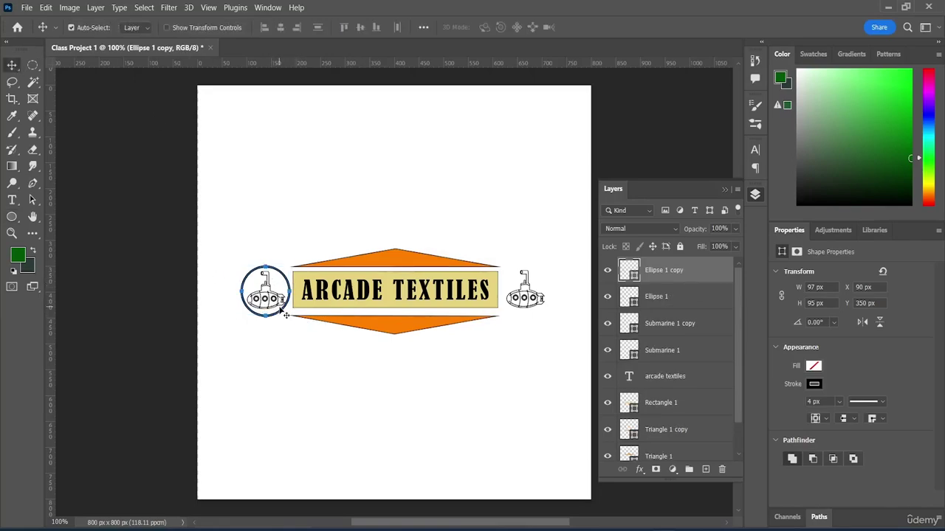
drag(286, 317, 541, 313)
click(550, 353)
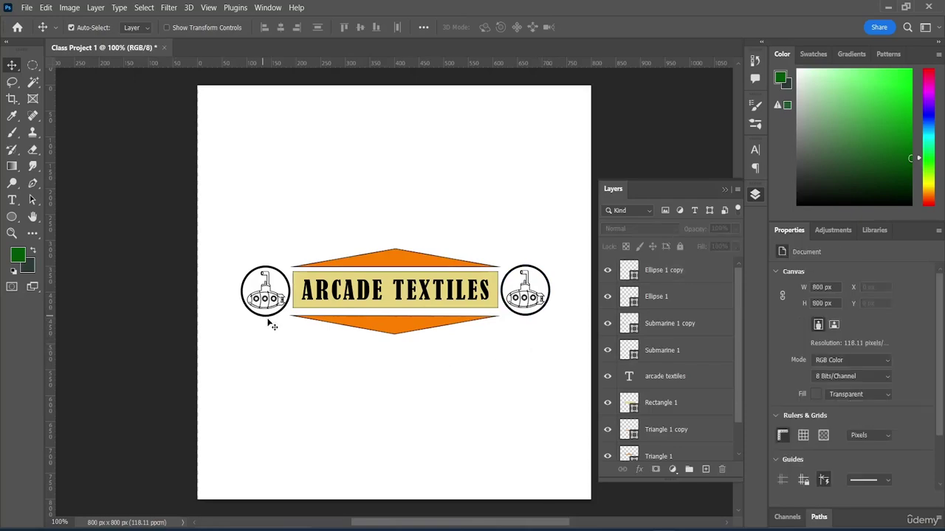
Stretch the ellipse around the right submarine vertically at both ends to about 130 px high.
ctrl+click(528, 314)
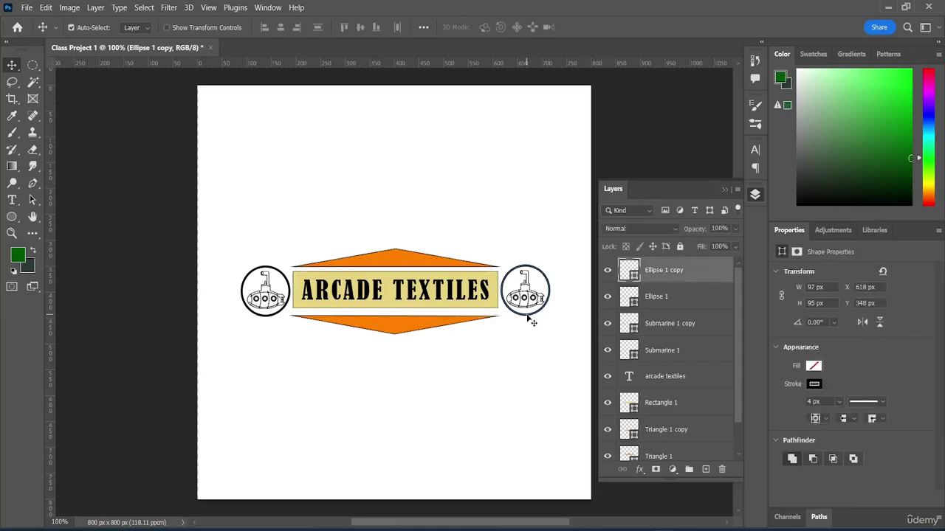
key(ctrl+t)
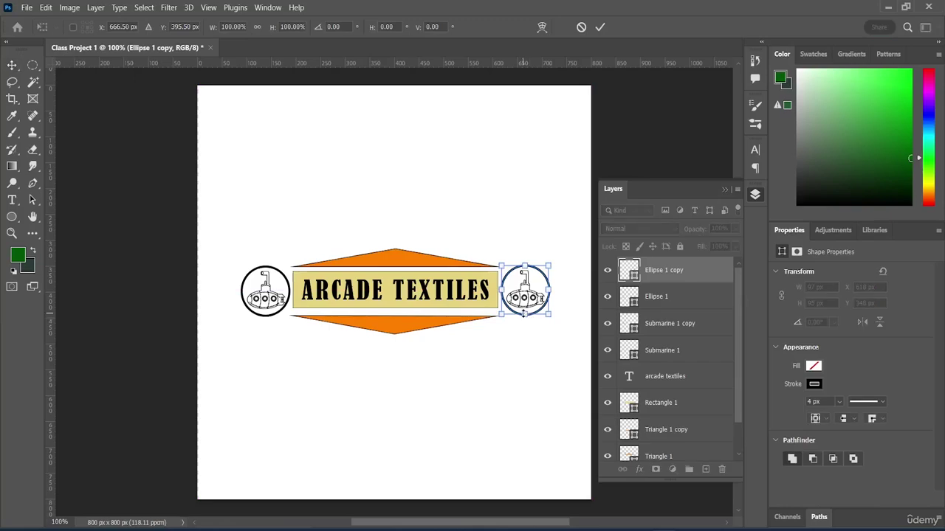
drag(524, 313, 524, 322)
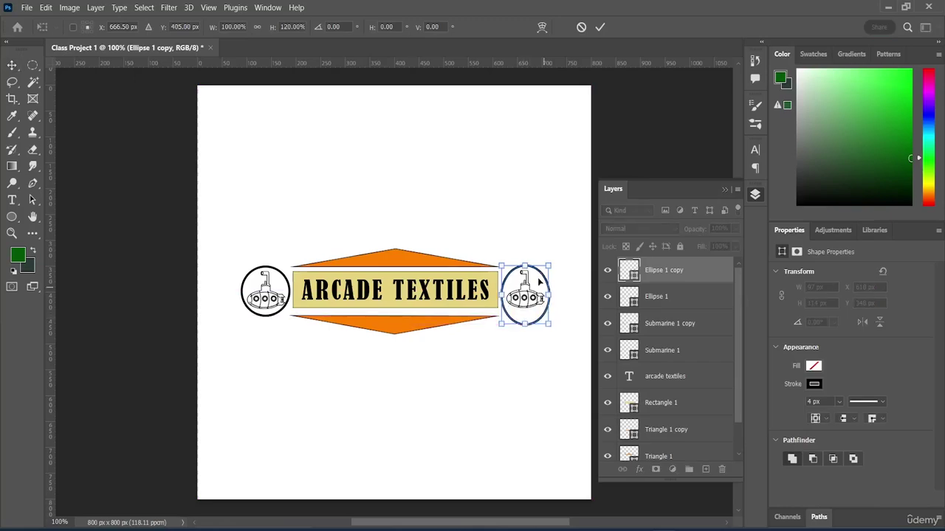
drag(524, 260, 525, 254)
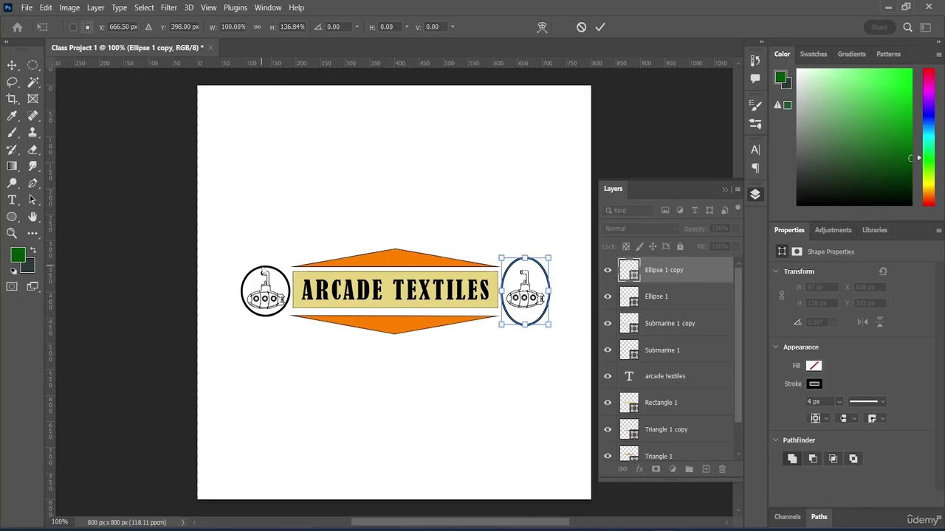
key(Return)
key(ctrl+t)
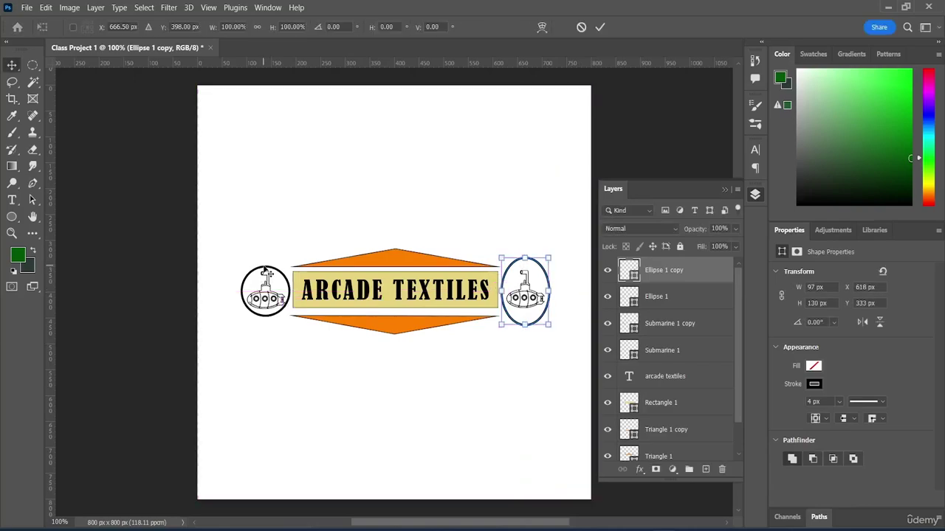
key(Return)
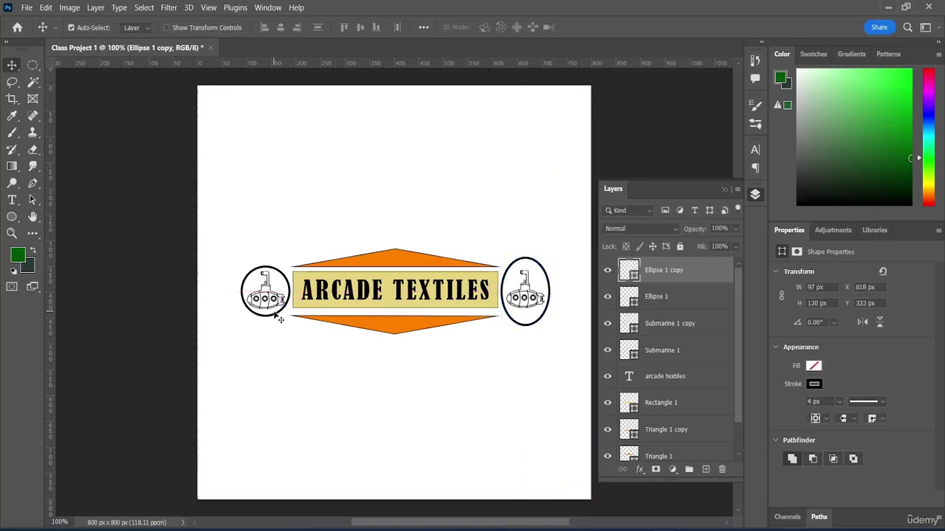
Stretch the ellipse around the left submarine vertically at both ends to about 130 px high and leave all layers deselected.
click(277, 321)
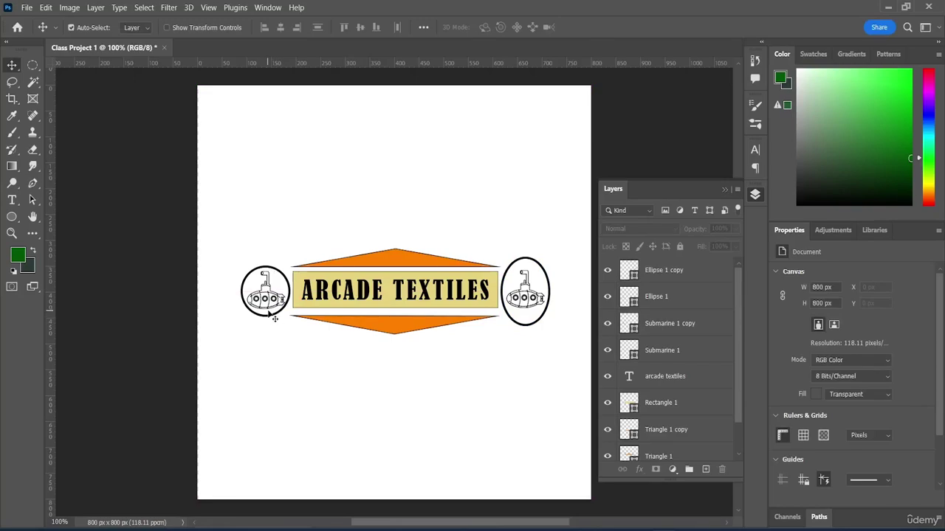
ctrl+click(277, 322)
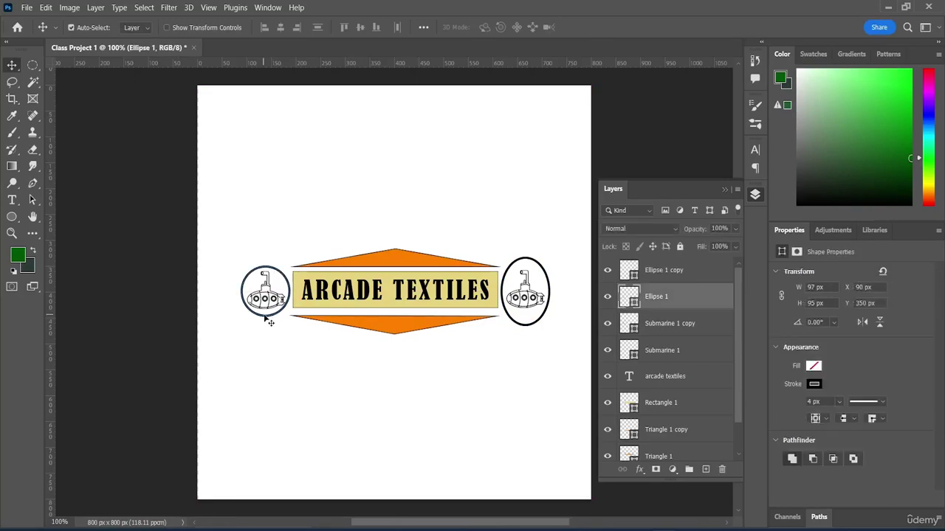
key(ctrl+t)
drag(264, 317, 264, 327)
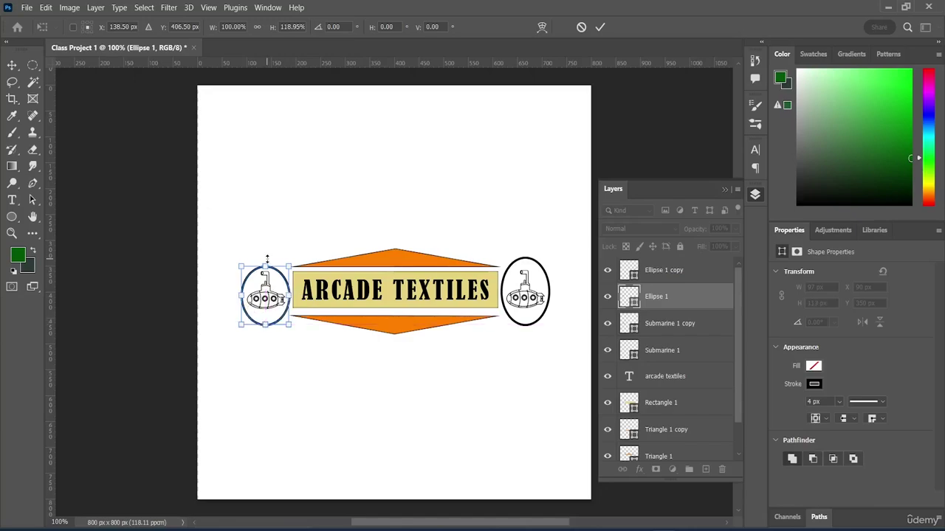
drag(265, 265, 264, 257)
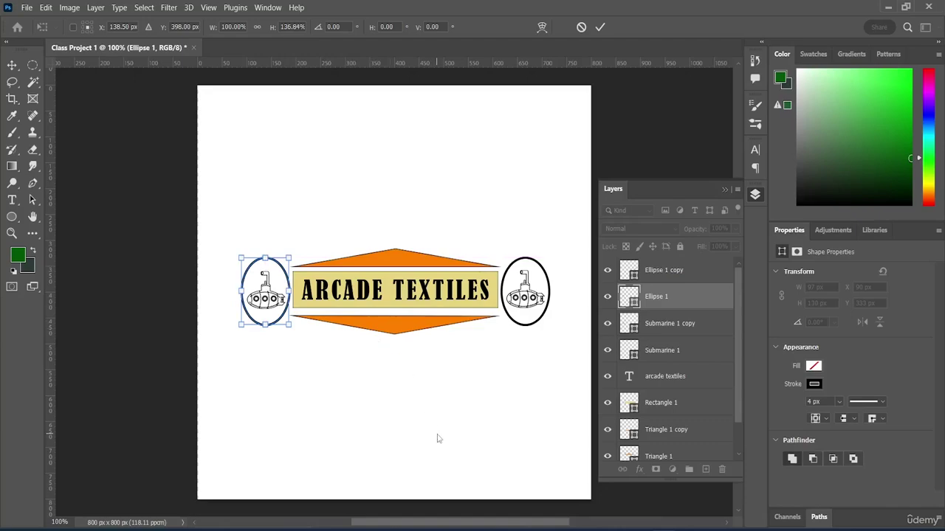
click(597, 28)
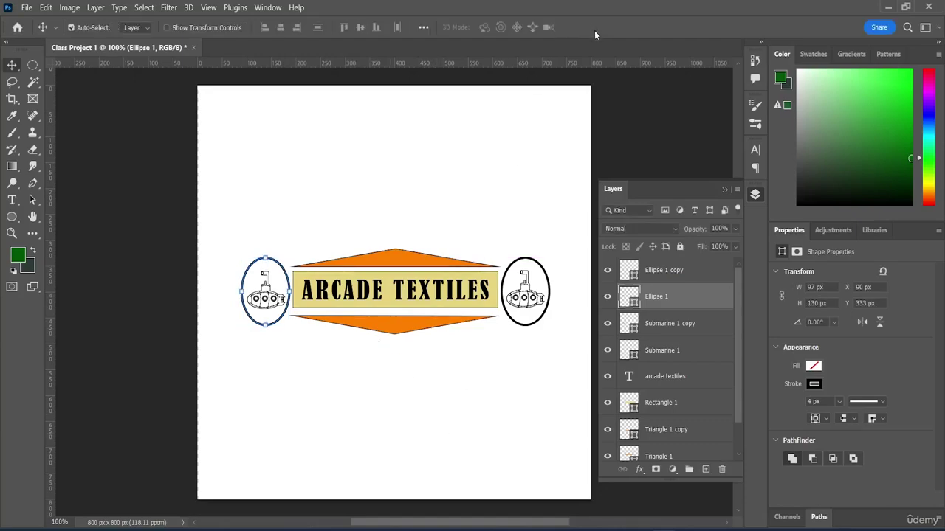
click(384, 380)
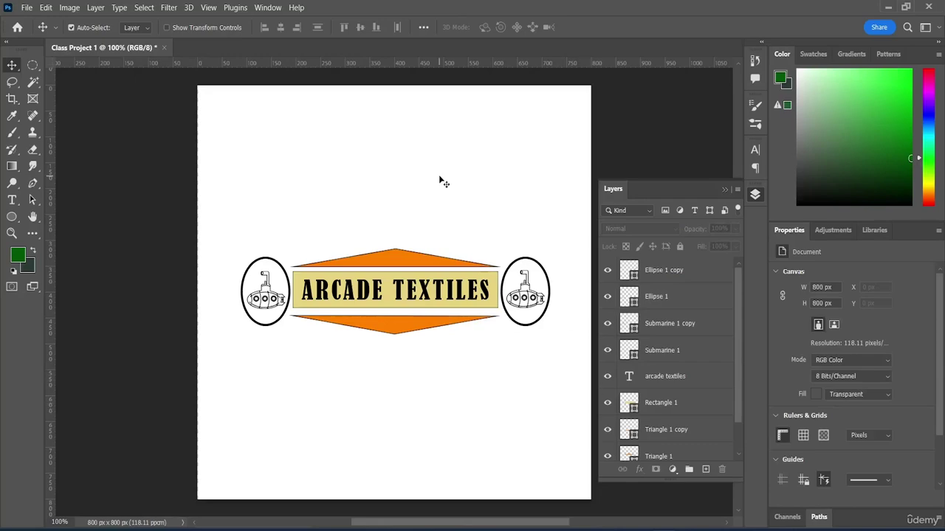
Export the logo as an 800 x 800 px PNG with transparency under the name Class Project 1, and collapse the layer list.
click(45, 7)
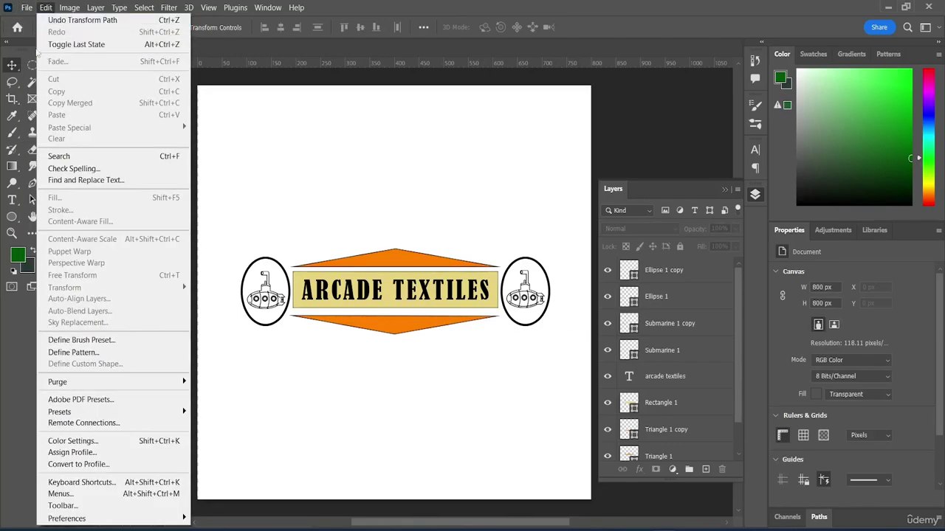
mouse_move(26, 7)
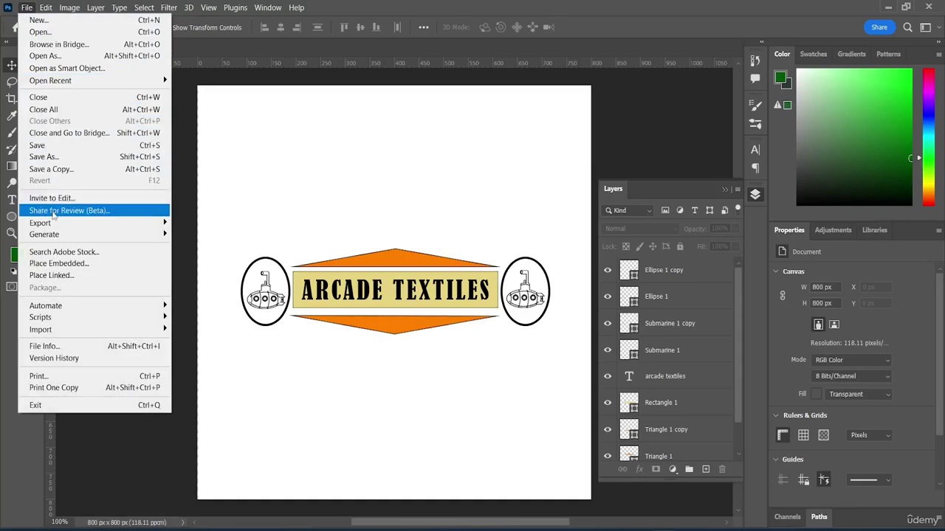
mouse_move(63, 225)
click(201, 235)
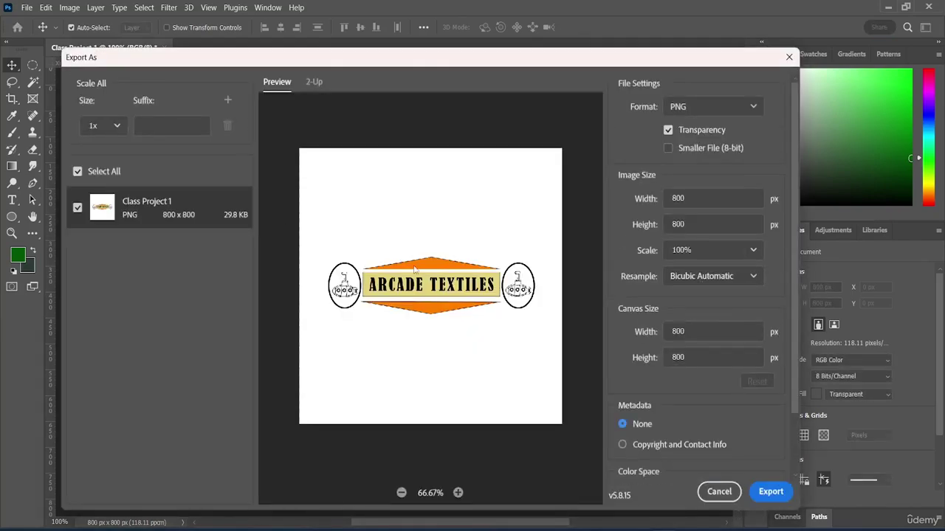
click(771, 491)
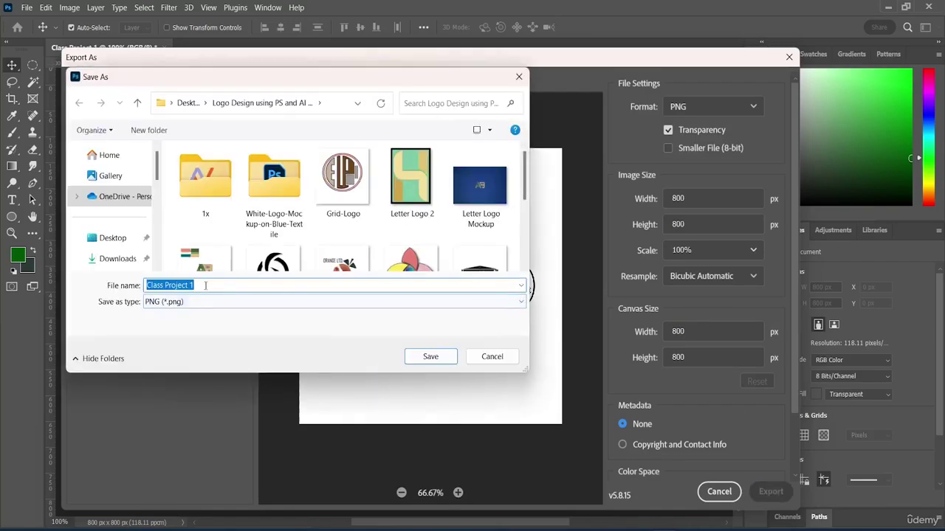
click(198, 285)
click(432, 357)
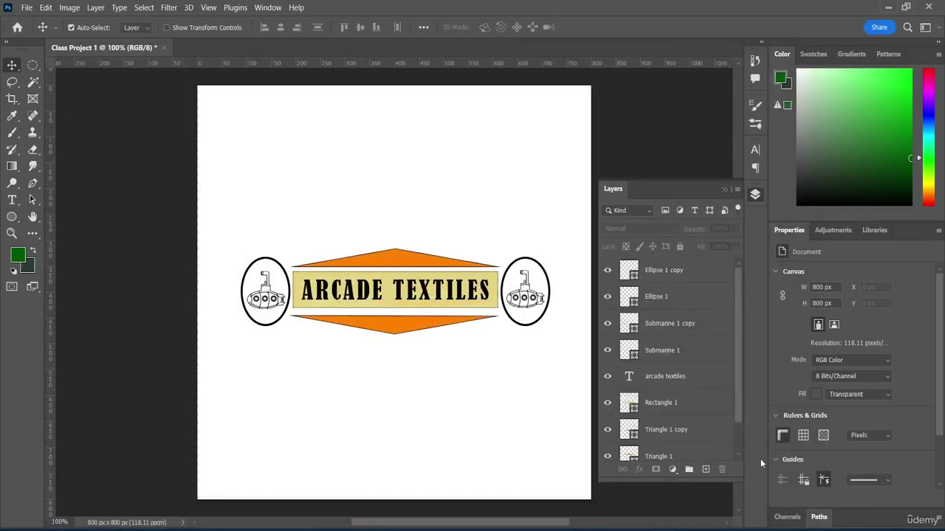
click(725, 191)
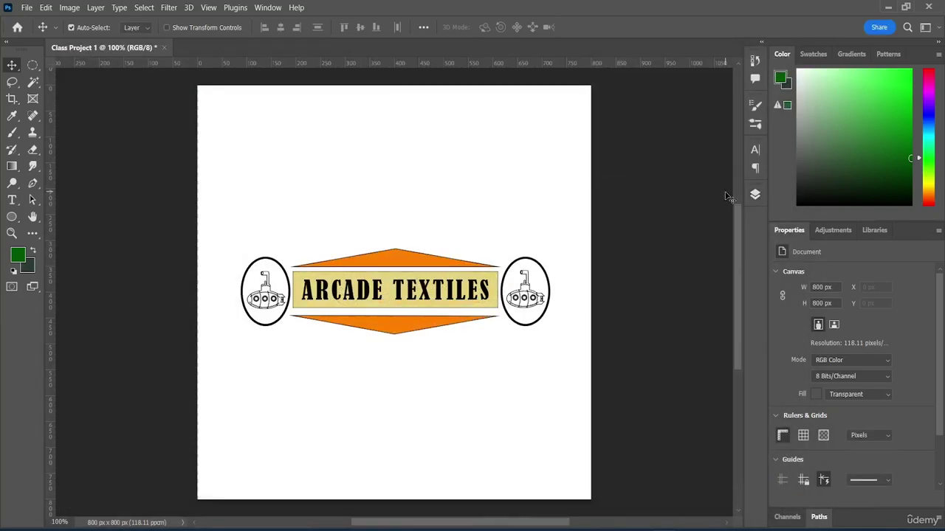